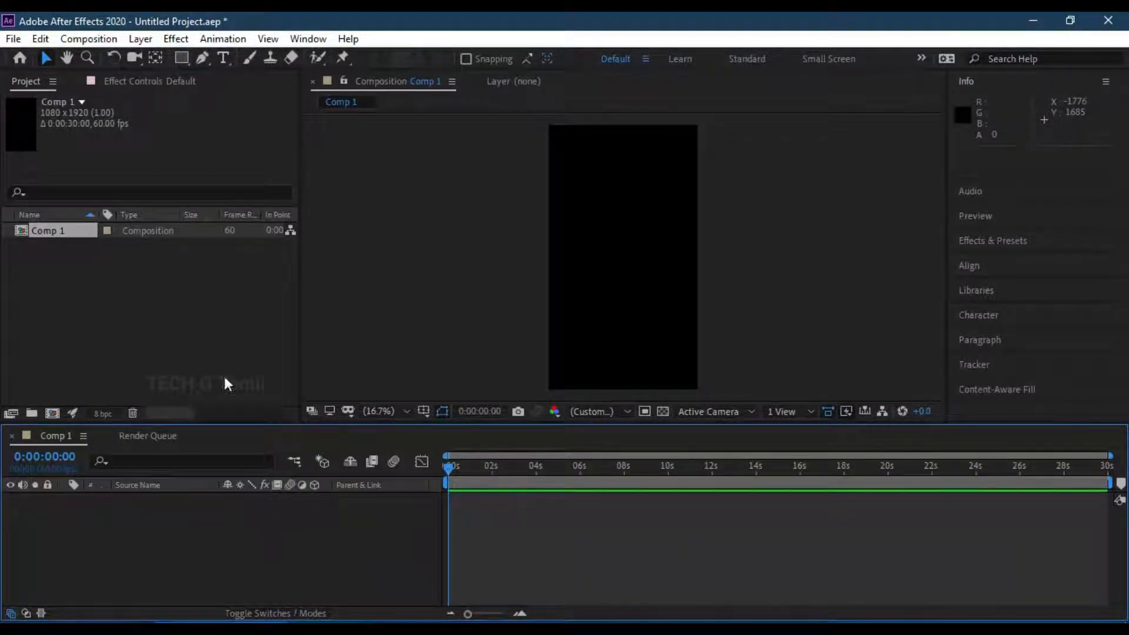
- Import the "What's in Mad Miramar" MP4 video and add it as a layer in Comp 1's timeline
{"action": "left_click", "coordinate": [77, 310]}
{"action": "right_click", "coordinate": [77, 310]}
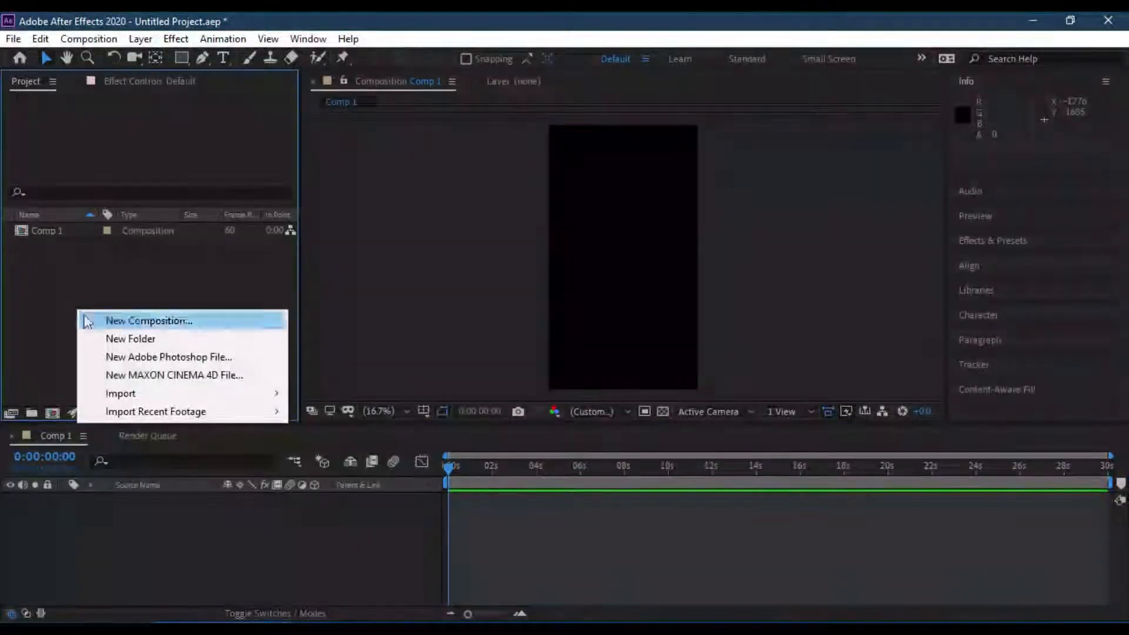
{"action": "mouse_move", "coordinate": [156, 393]}
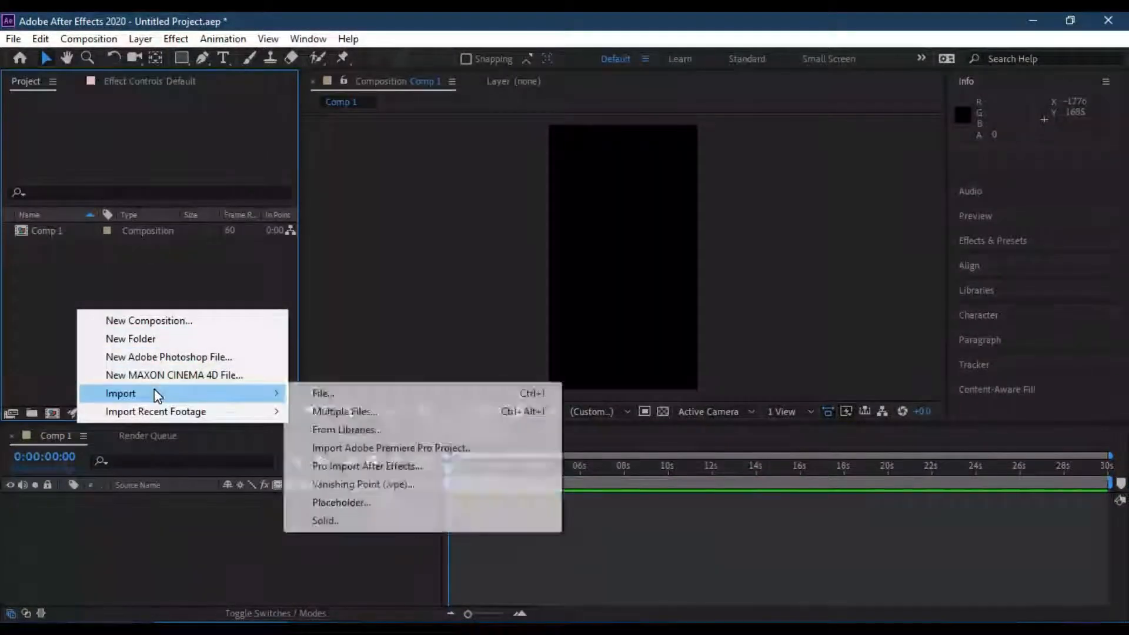
{"action": "left_click", "coordinate": [323, 398]}
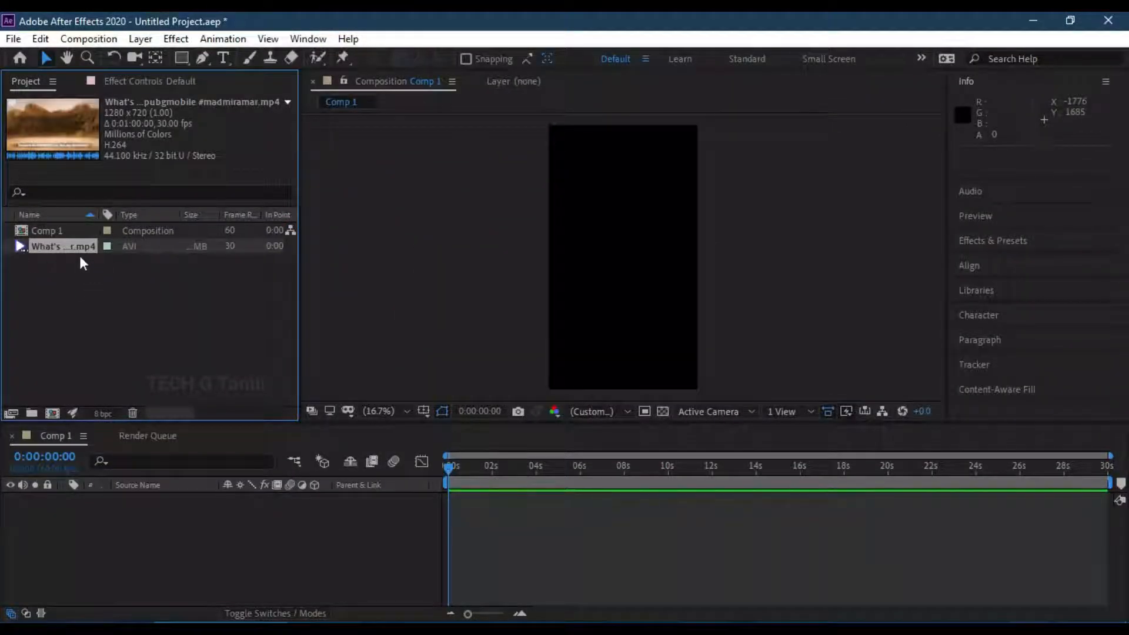
{"action": "left_click_drag", "start_coordinate": [65, 246], "coordinate": [63, 510]}
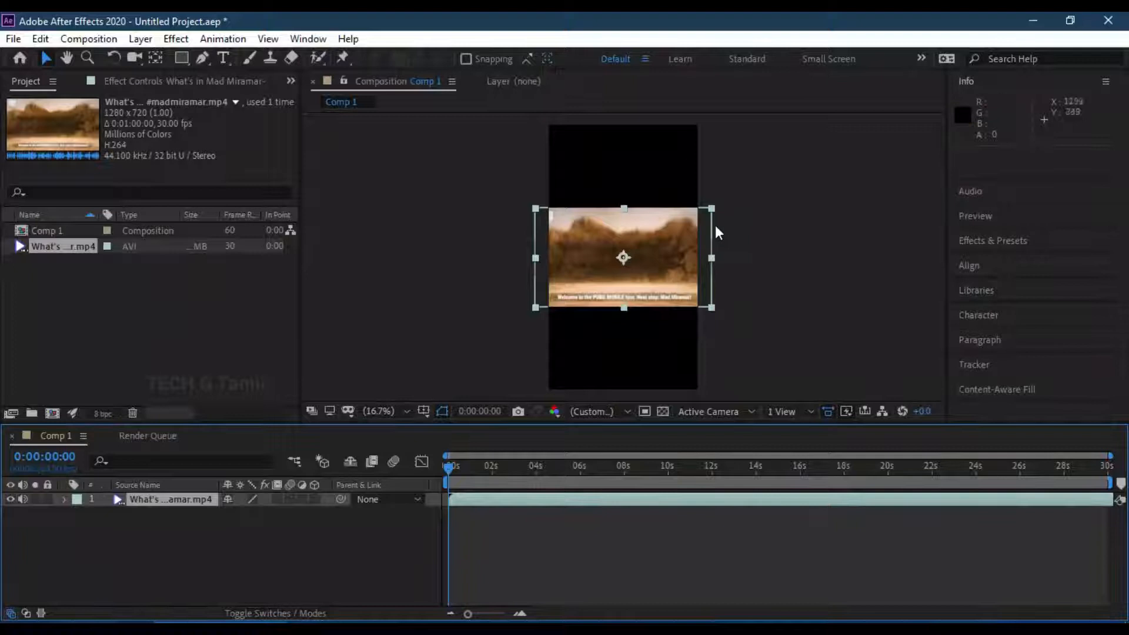
- Rotate the video layer 90° and scale it to about 152.5 × 151.7% so it fills the portrait frame
{"action": "left_click_drag", "start_coordinate": [713, 207], "coordinate": [710, 217]}
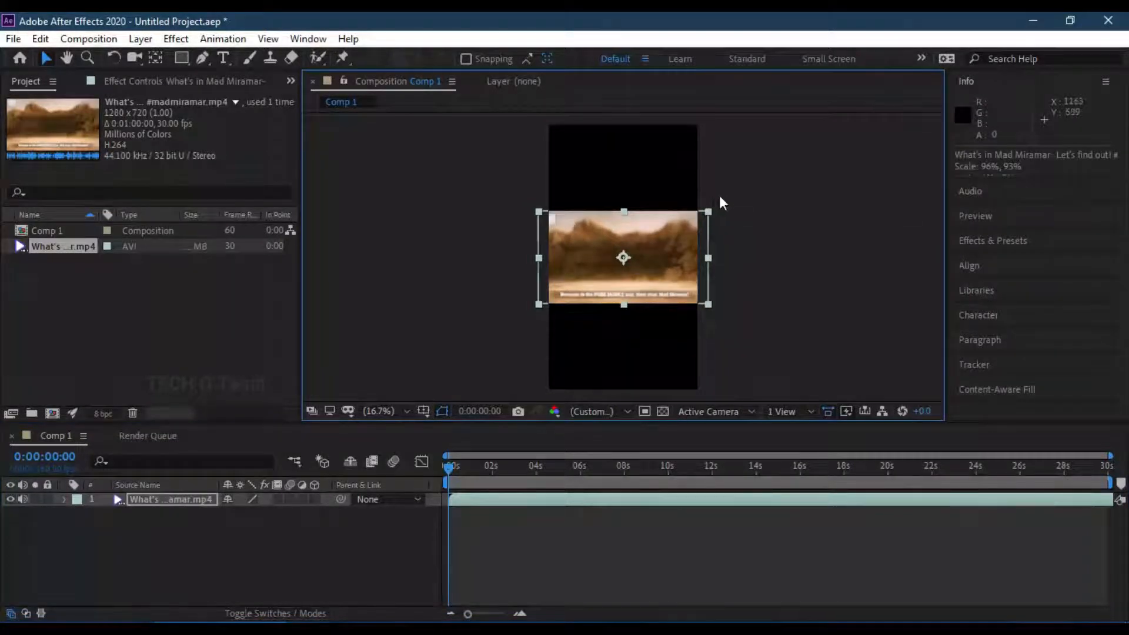
{"action": "left_click", "coordinate": [63, 500]}
{"action": "left_click", "coordinate": [76, 514]}
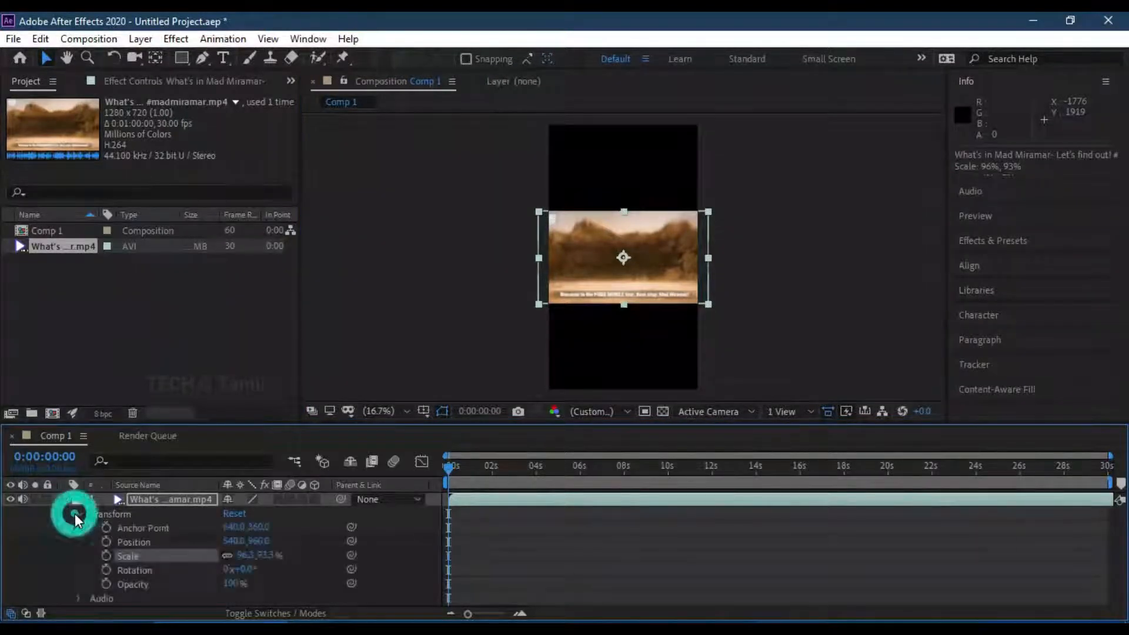
{"action": "left_click", "coordinate": [245, 570]}
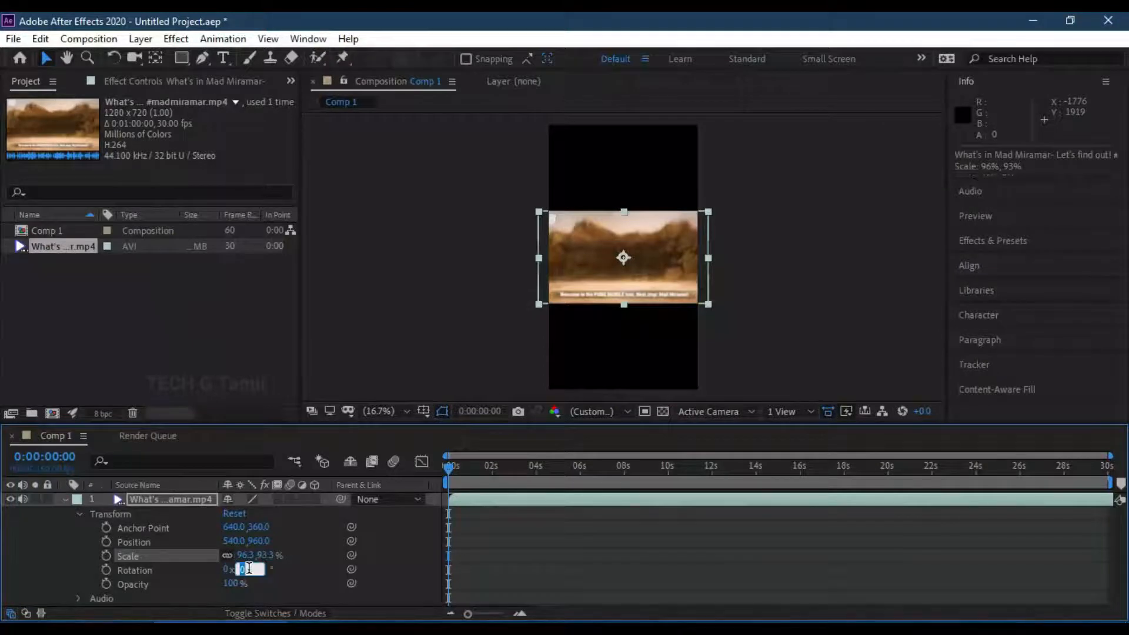
{"action": "type", "text": "90"}
{"action": "key", "text": "Return"}
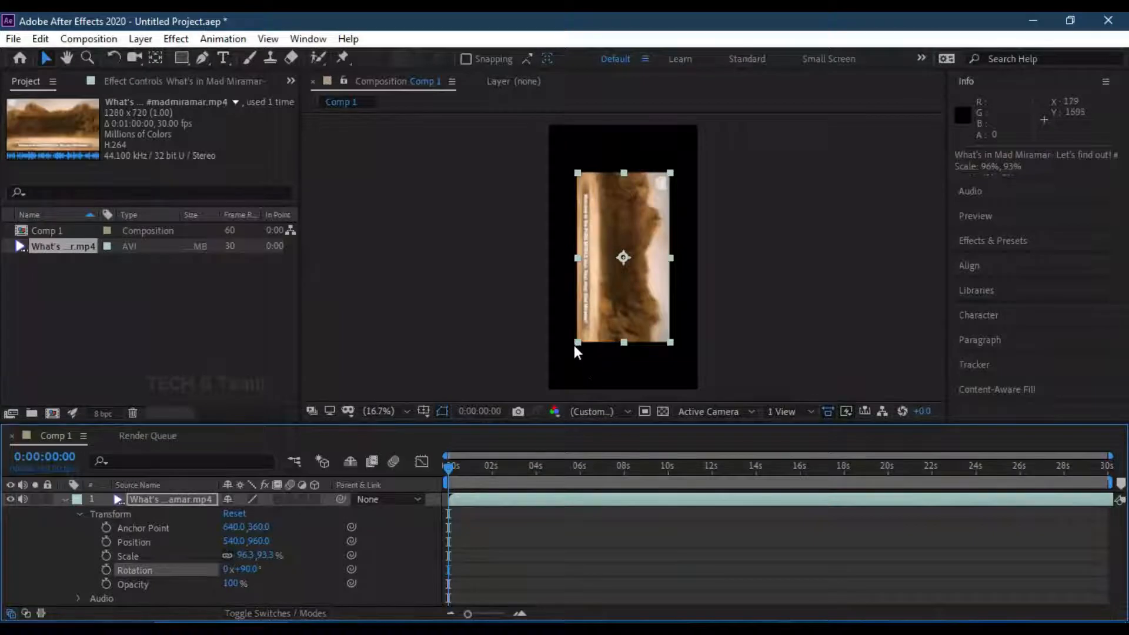
{"action": "left_click_drag", "start_coordinate": [575, 345], "coordinate": [551, 400]}
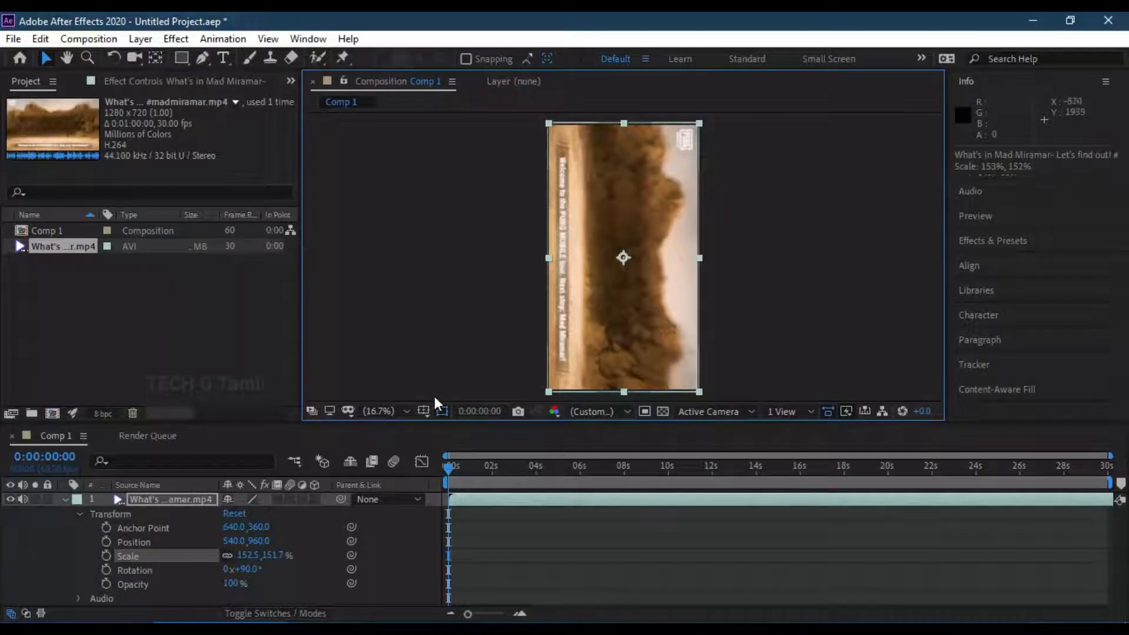
{"action": "left_click", "coordinate": [385, 442]}
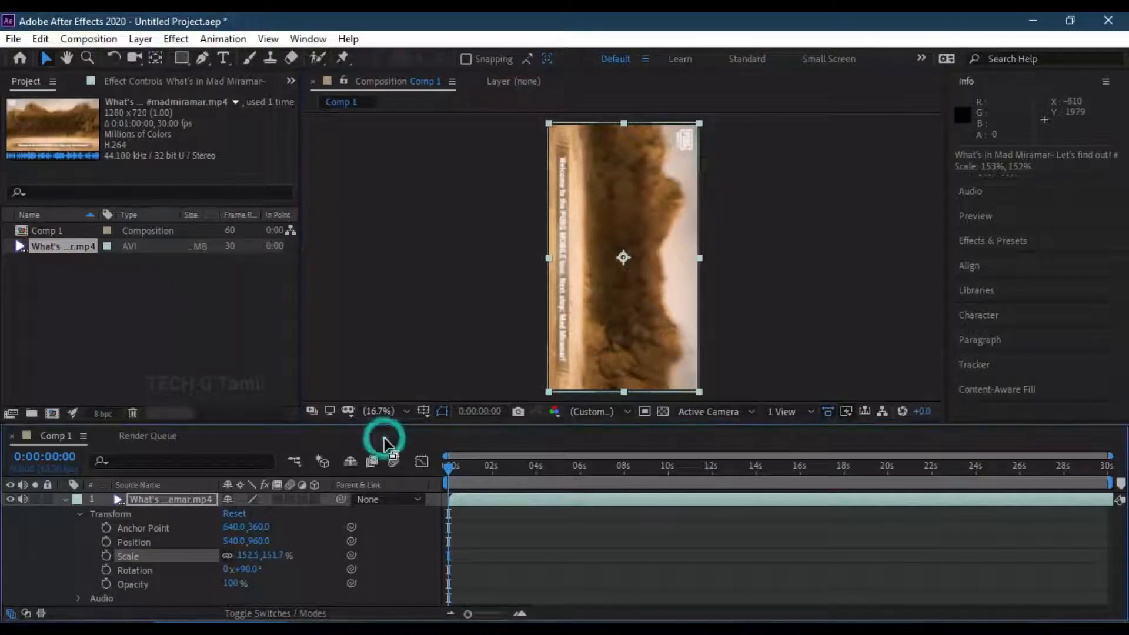
- Play back the composition from the start and again from about 9 seconds to check the rotated video
{"action": "left_click", "coordinate": [249, 360]}
{"action": "key", "text": "space"}
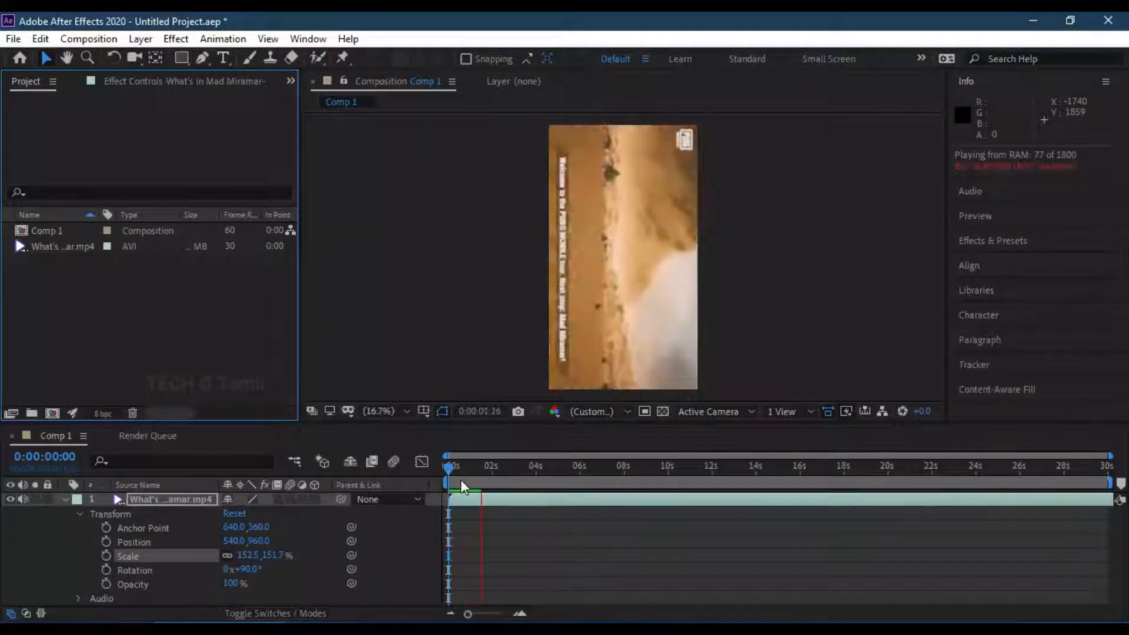
{"action": "left_click_drag", "start_coordinate": [451, 468], "coordinate": [651, 471]}
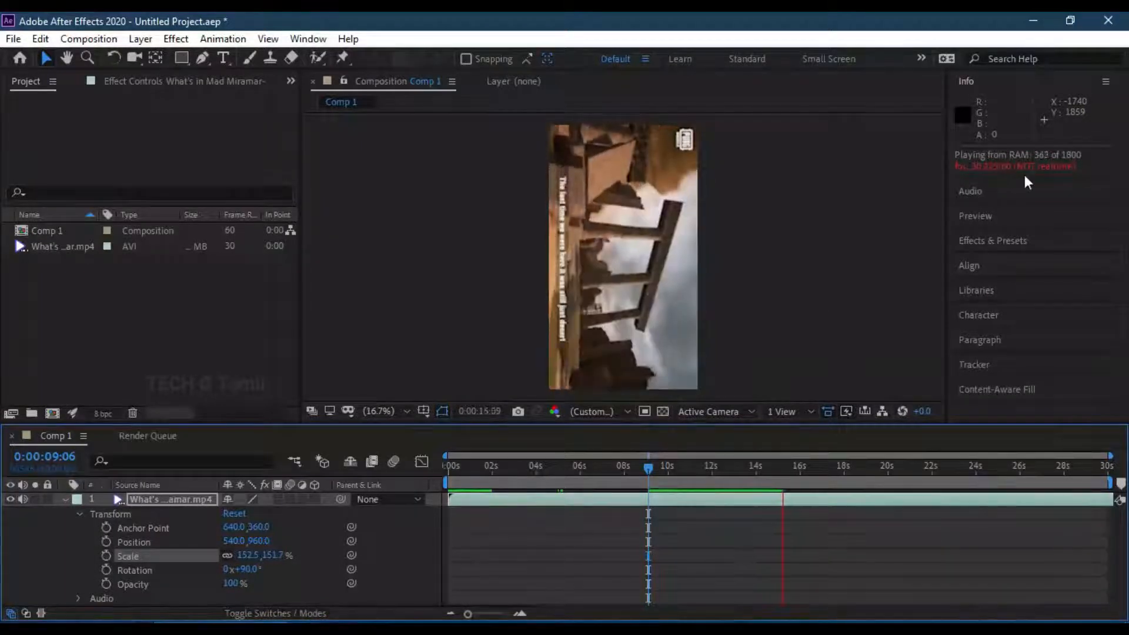
{"action": "key", "text": "space"}
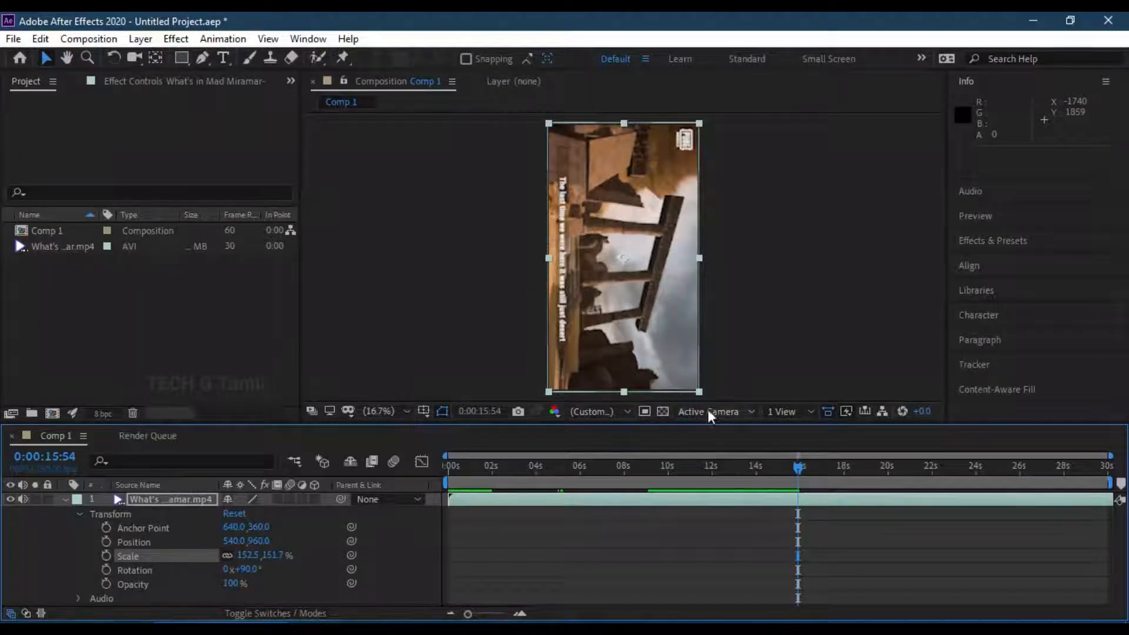
{"action": "left_click", "coordinate": [399, 410]}
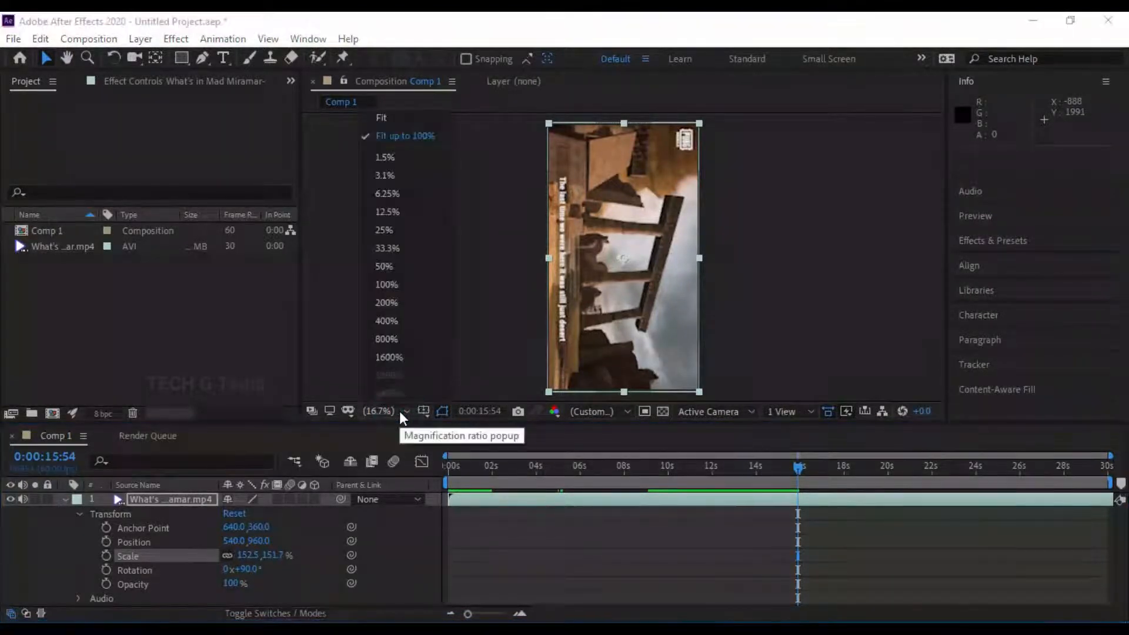
{"action": "left_click", "coordinate": [402, 417]}
{"action": "scroll", "coordinate": [693, 288], "scroll_direction": "up", "scroll_amount": 3}
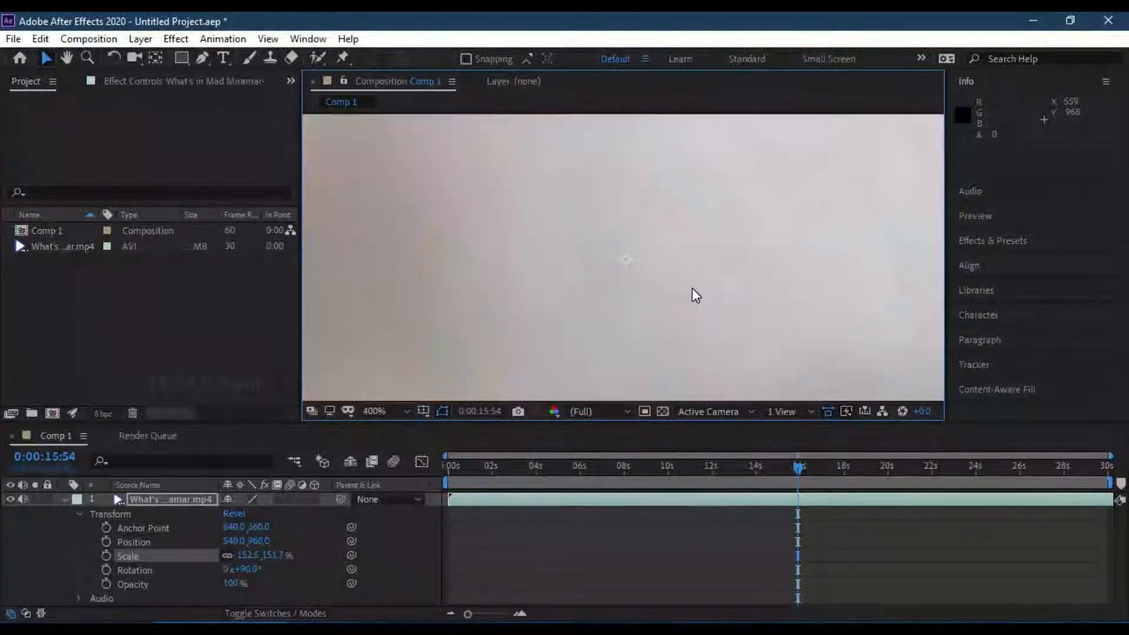
{"action": "scroll", "coordinate": [676, 290], "scroll_direction": "down", "scroll_amount": 2}
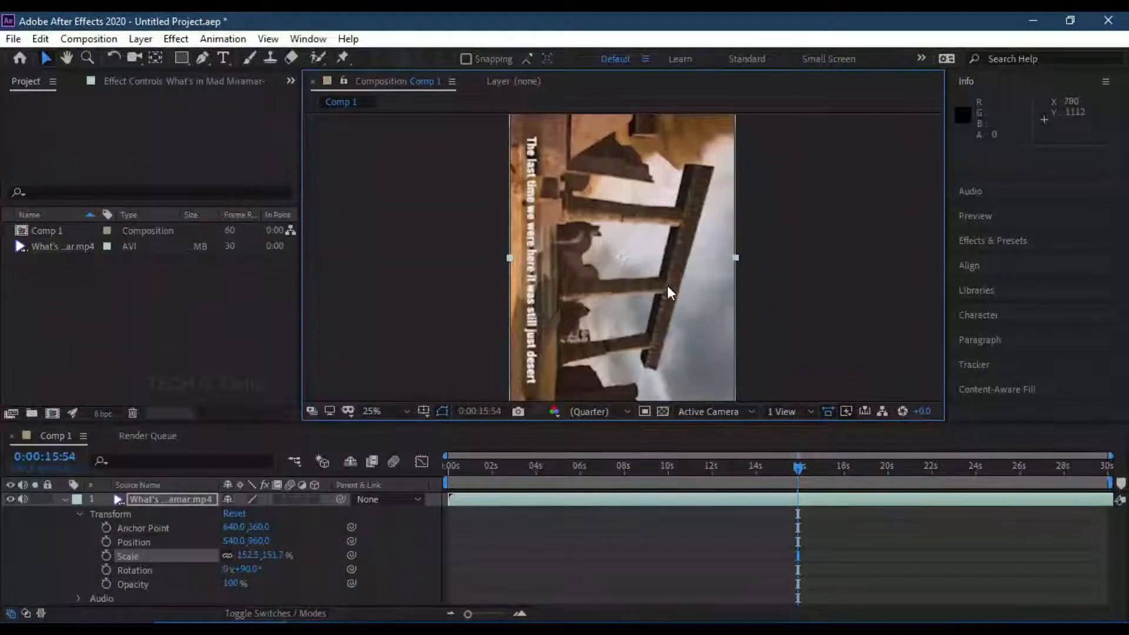
{"action": "scroll", "coordinate": [665, 281], "scroll_direction": "down", "scroll_amount": 2}
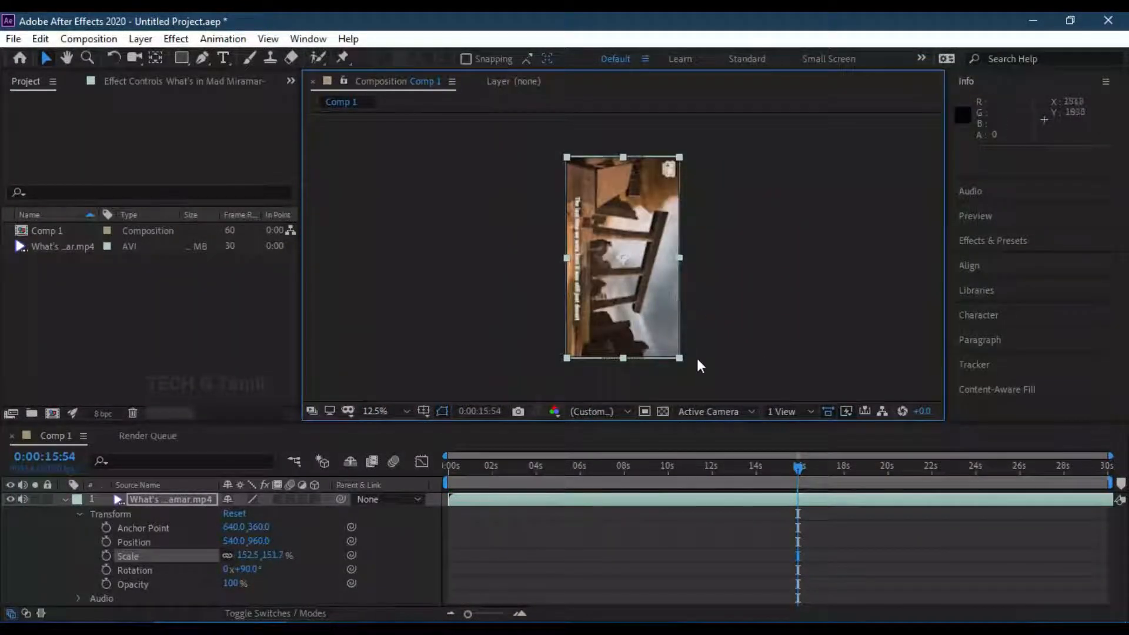
- Collapse the video layer's transform properties and add a new text layer reading "TECH G Tamil" above the video
{"action": "left_click", "coordinate": [80, 514]}
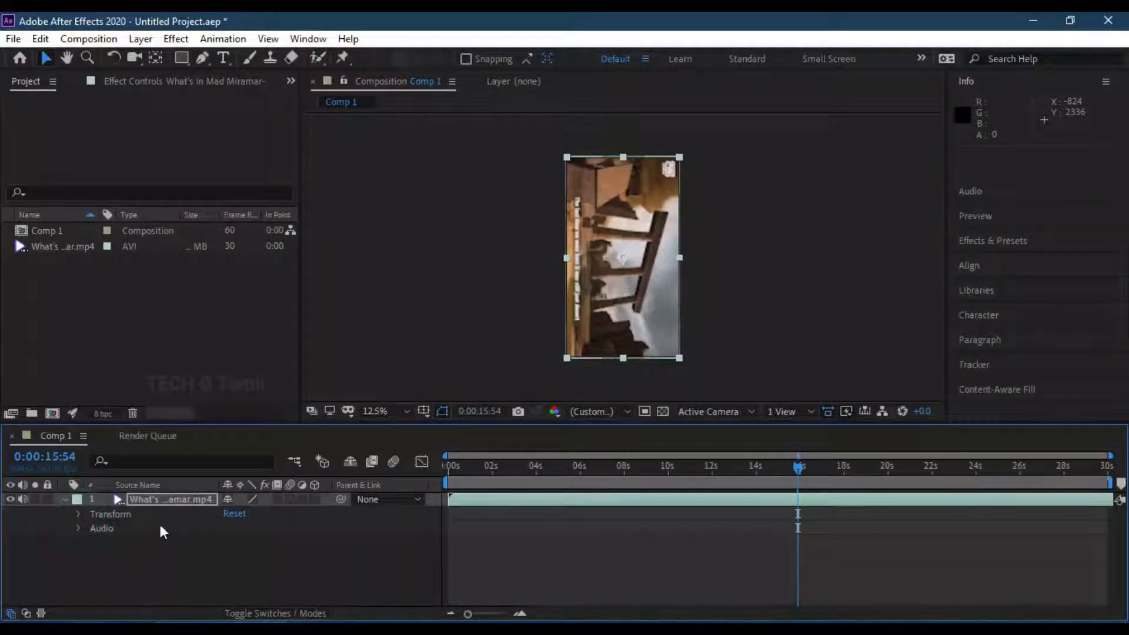
{"action": "left_click", "coordinate": [373, 278]}
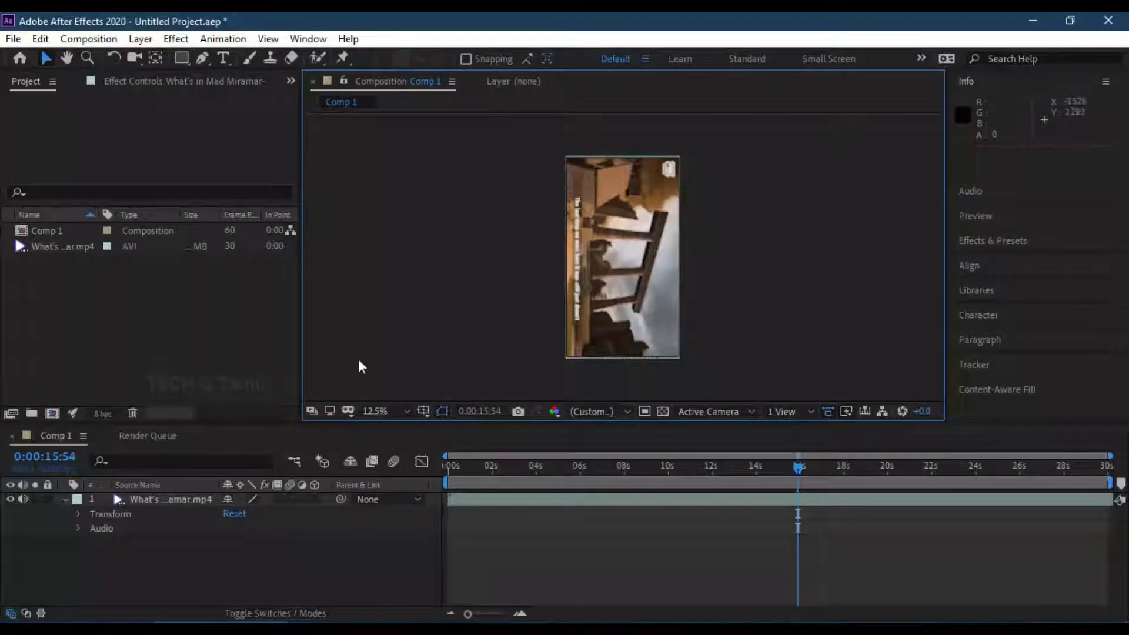
{"action": "right_click", "coordinate": [75, 553]}
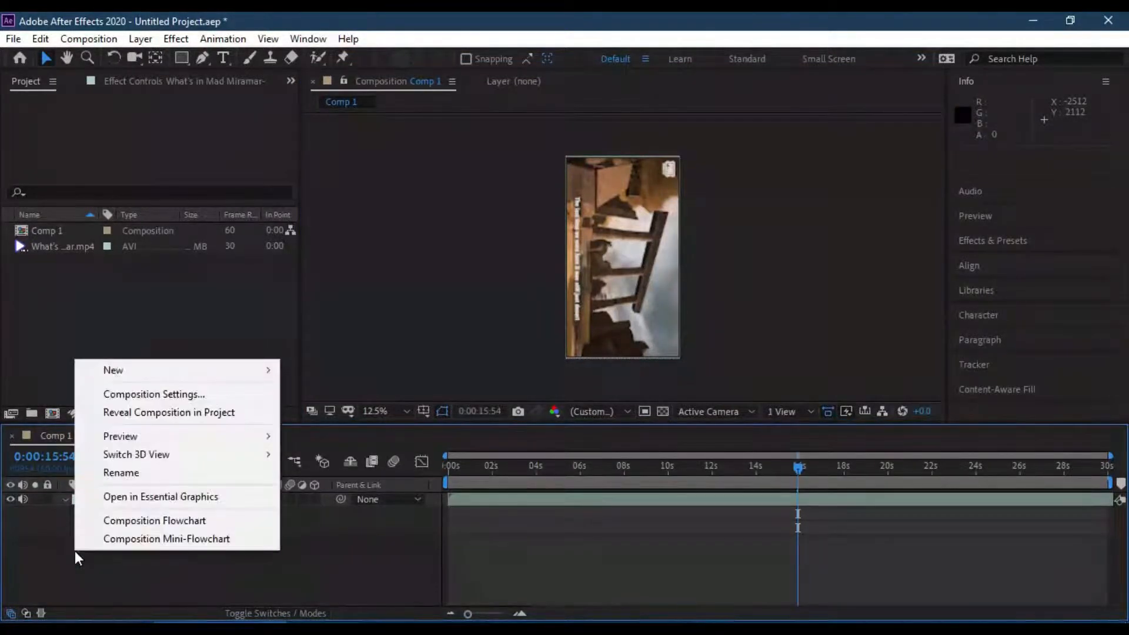
{"action": "mouse_move", "coordinate": [122, 377]}
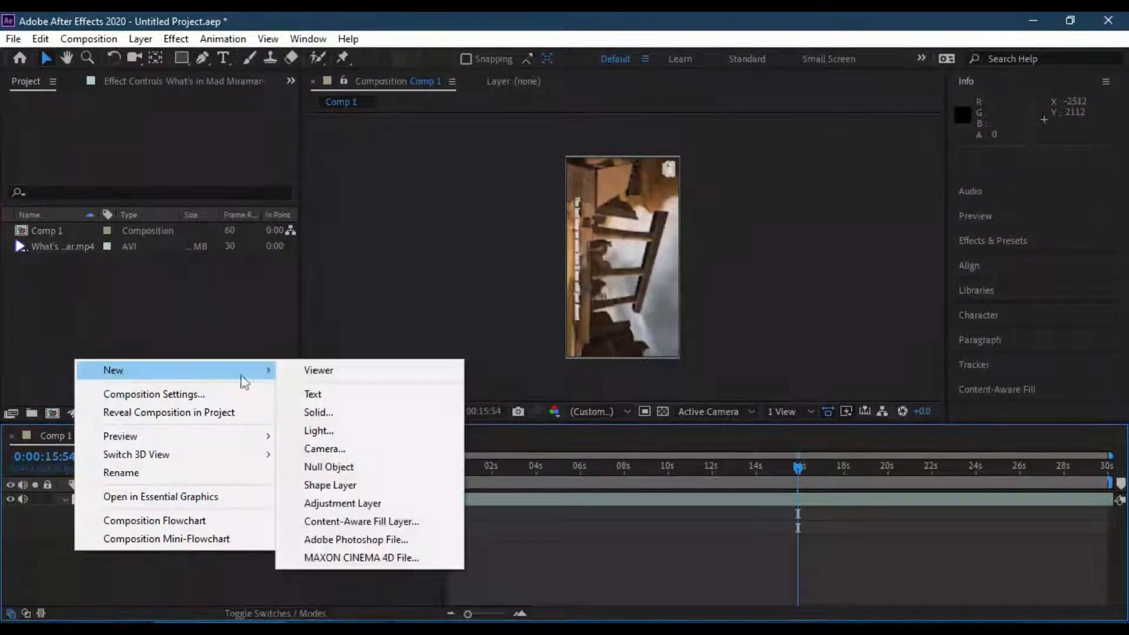
{"action": "left_click", "coordinate": [312, 396]}
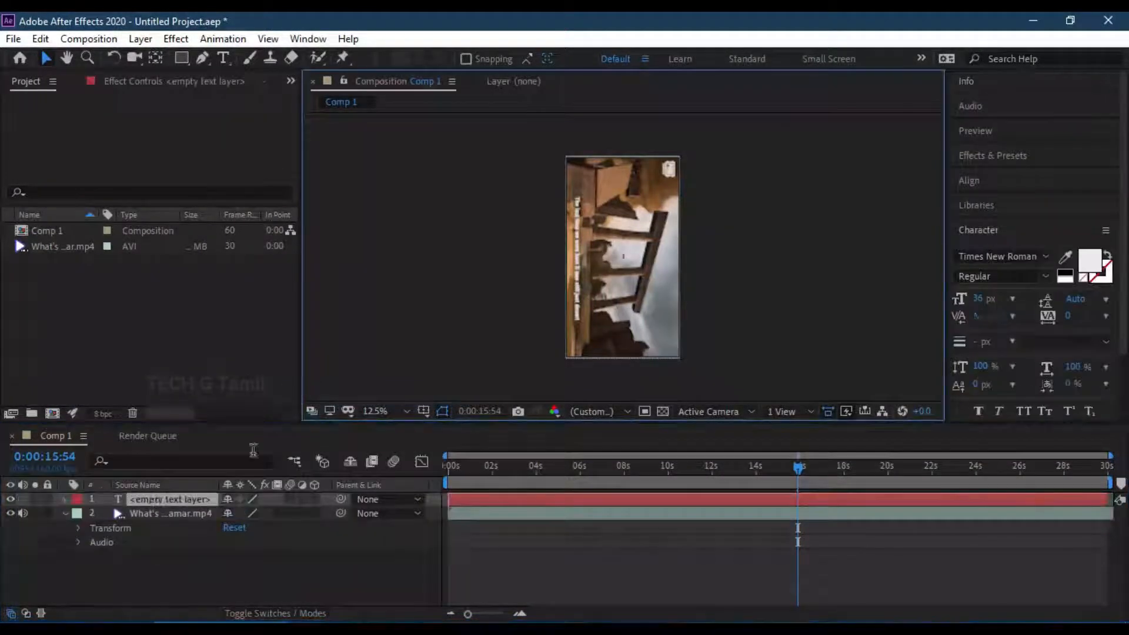
{"action": "left_click", "coordinate": [101, 498]}
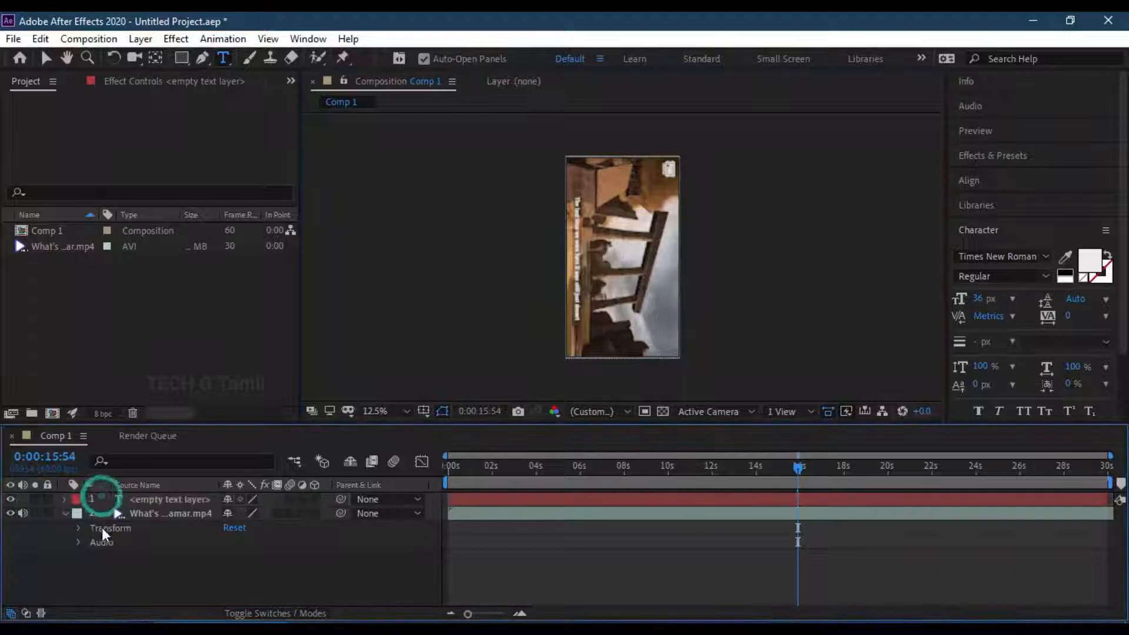
{"action": "left_click", "coordinate": [155, 503]}
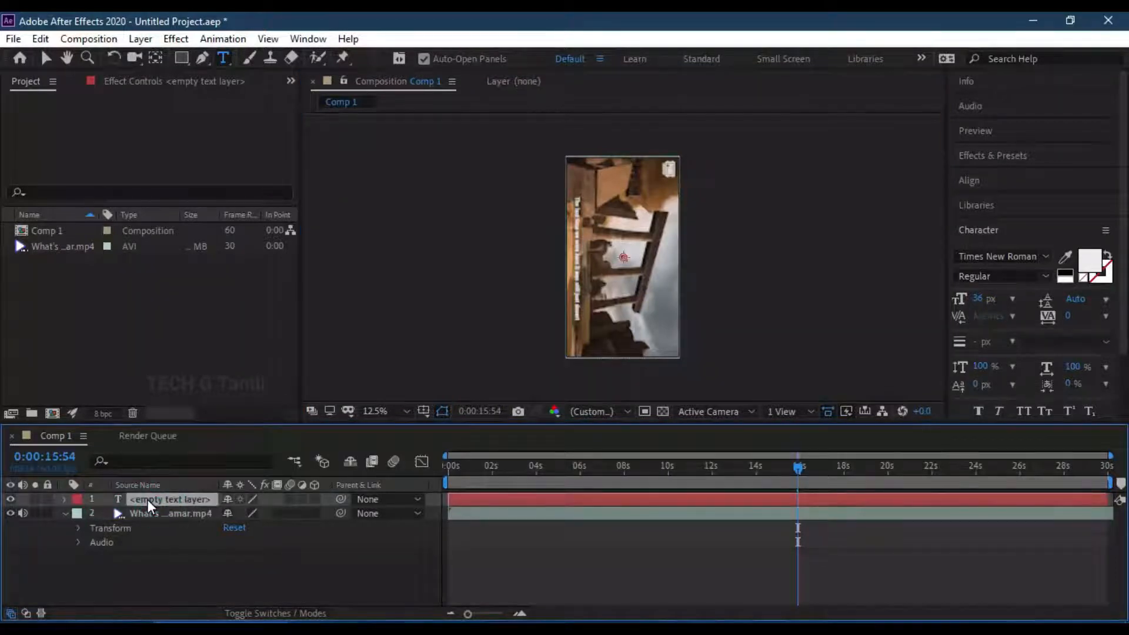
{"action": "double_click", "coordinate": [147, 500]}
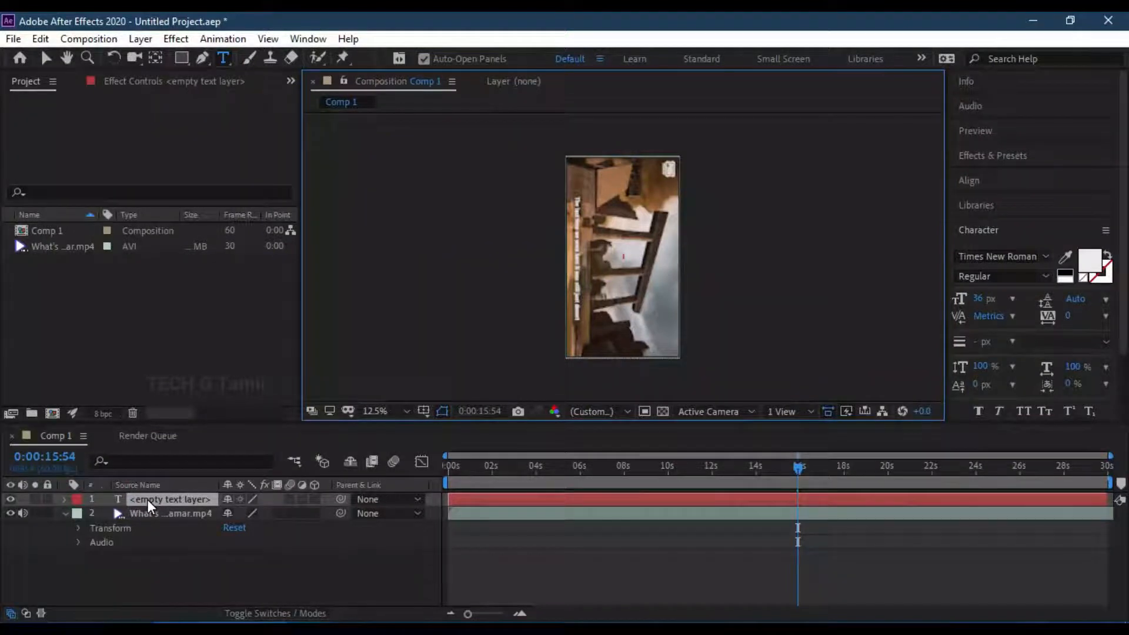
{"action": "left_click", "coordinate": [147, 500]}
{"action": "type", "text": "TECH G"}
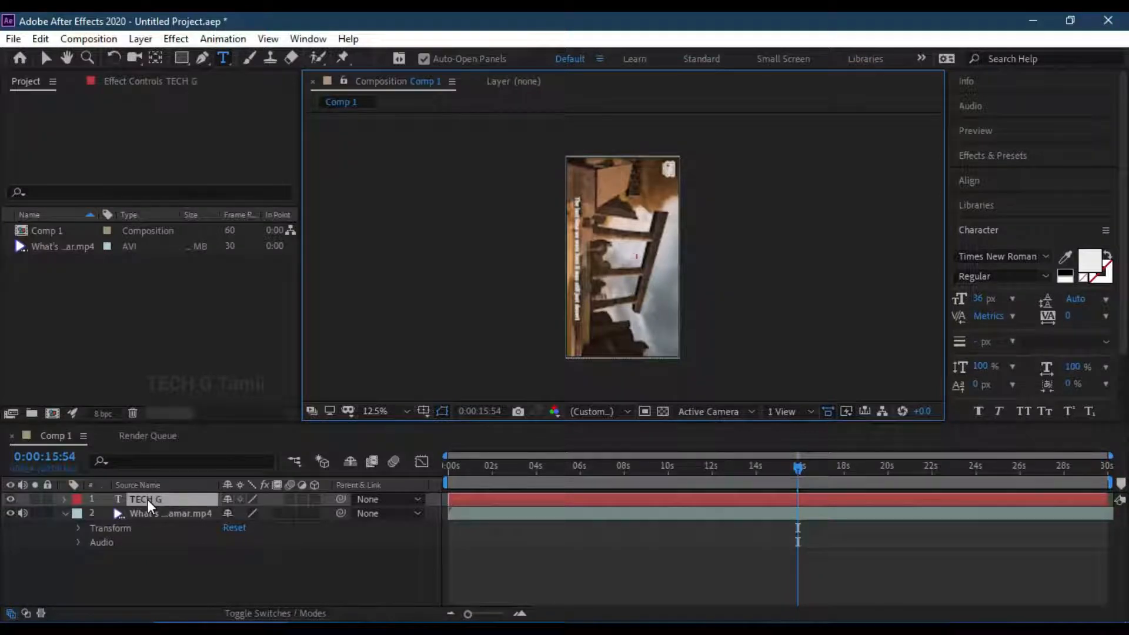
{"action": "type", "text": "Tamil"}
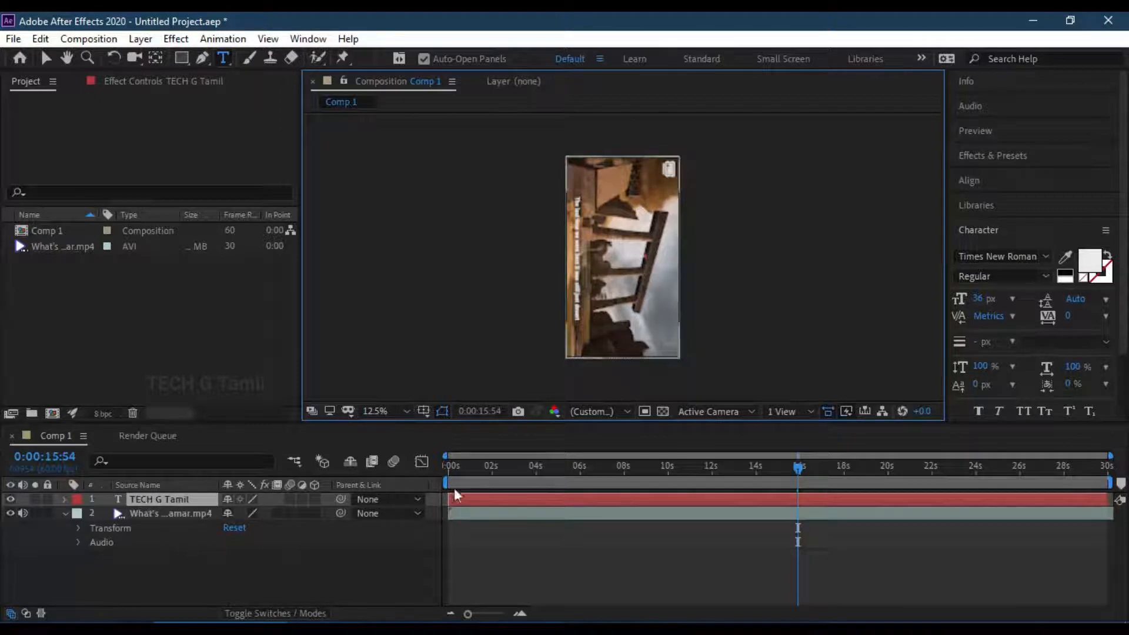
- Select all of the "TECH G Tamil" text and increase its font size to 84 px
{"action": "left_click_drag", "start_coordinate": [648, 254], "coordinate": [598, 254]}
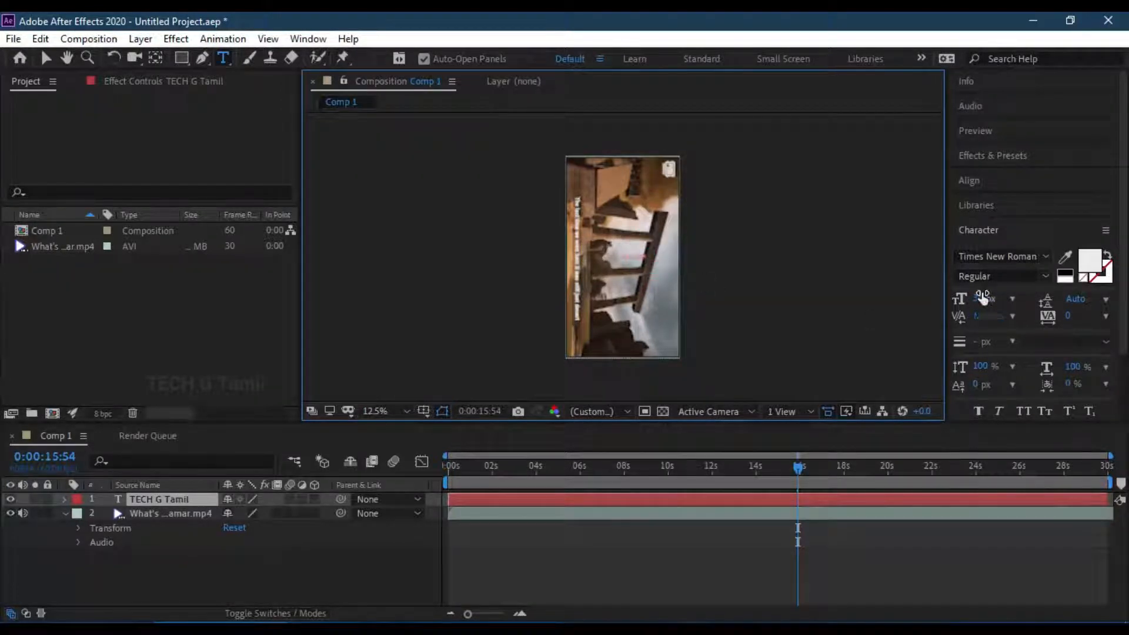
{"action": "left_click_drag", "start_coordinate": [979, 300], "coordinate": [924, 299]}
{"action": "scroll", "coordinate": [665, 253], "scroll_direction": "up", "scroll_amount": 3}
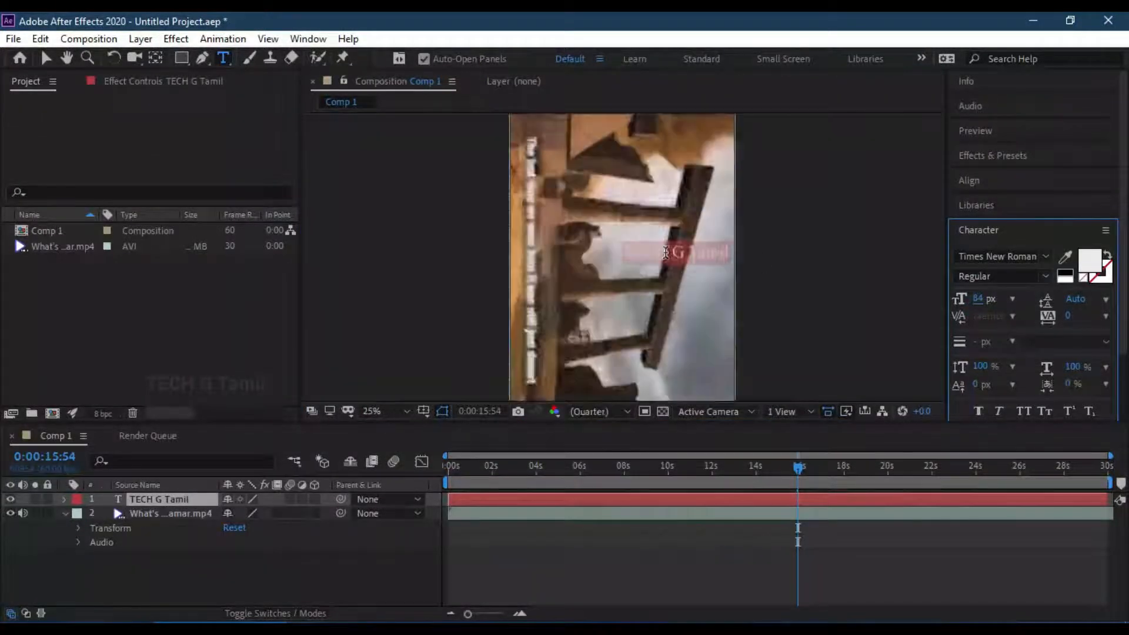
{"action": "scroll", "coordinate": [665, 253], "scroll_direction": "down", "scroll_amount": 2}
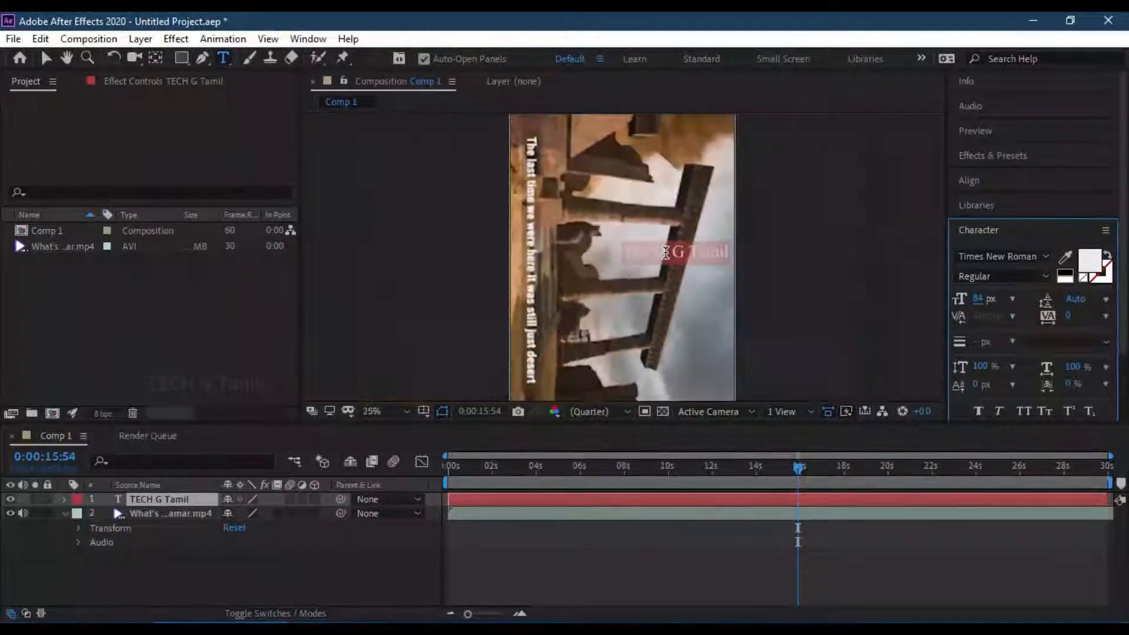
{"action": "scroll", "coordinate": [696, 249], "scroll_direction": "down", "scroll_amount": 1}
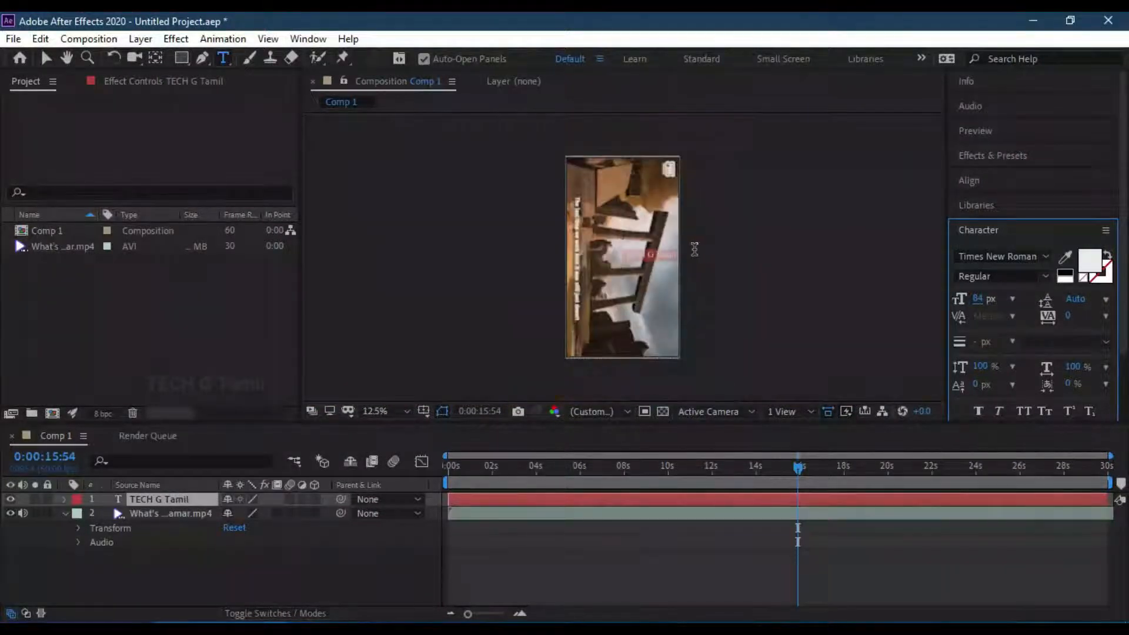
- Expand the "TECH G Tamil" layer's transform properties and set its rotation to 90°
{"action": "left_click", "coordinate": [65, 498]}
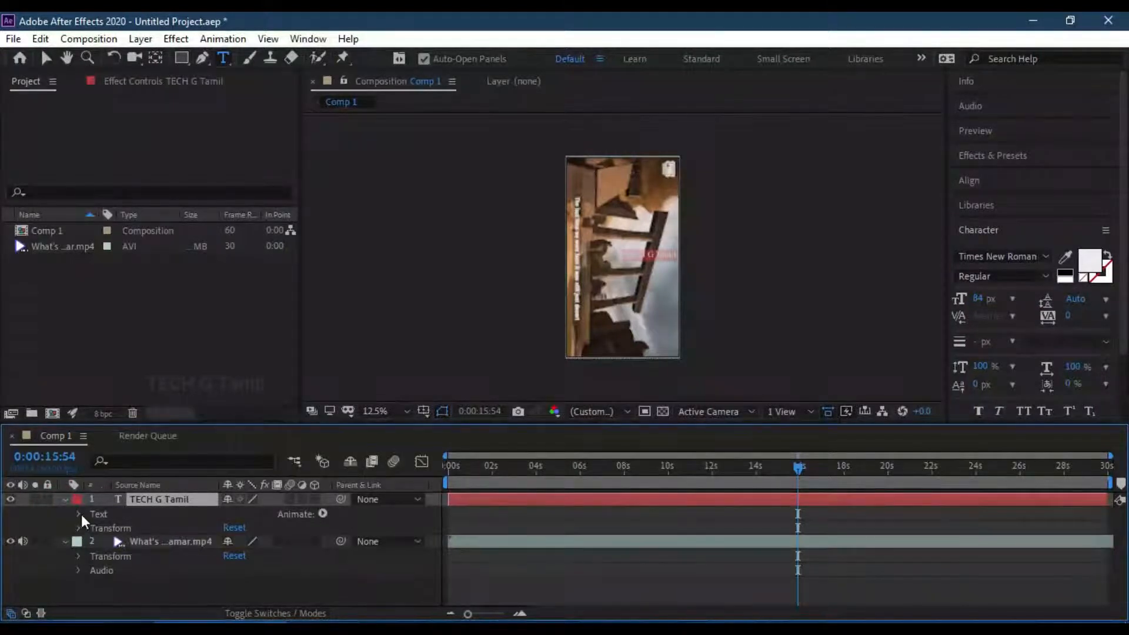
{"action": "left_click", "coordinate": [80, 515]}
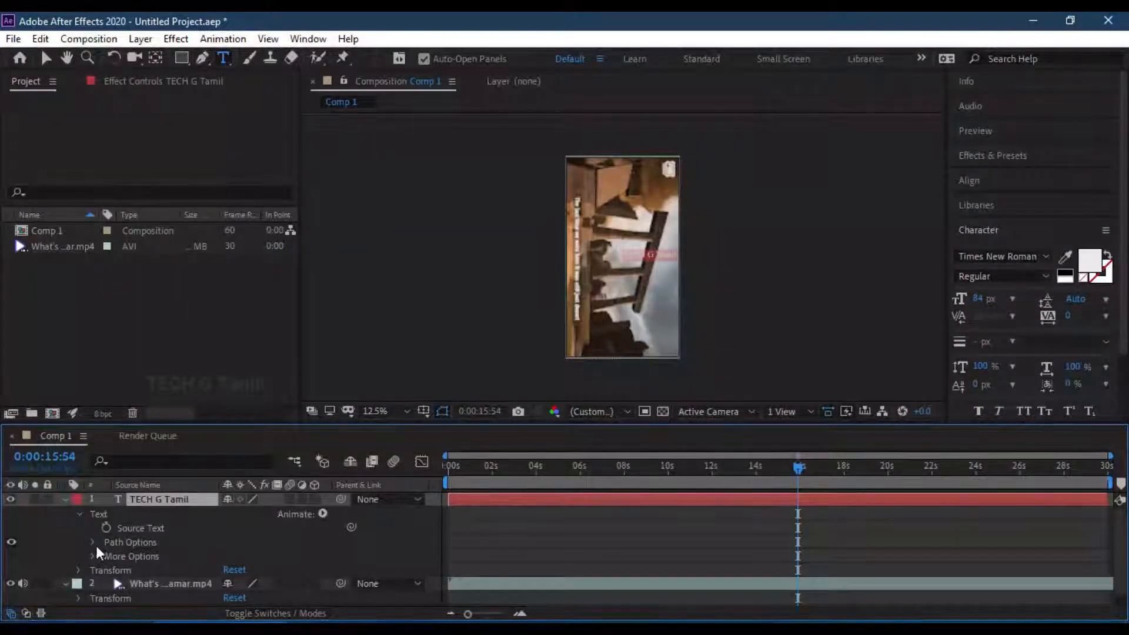
{"action": "left_click", "coordinate": [78, 570]}
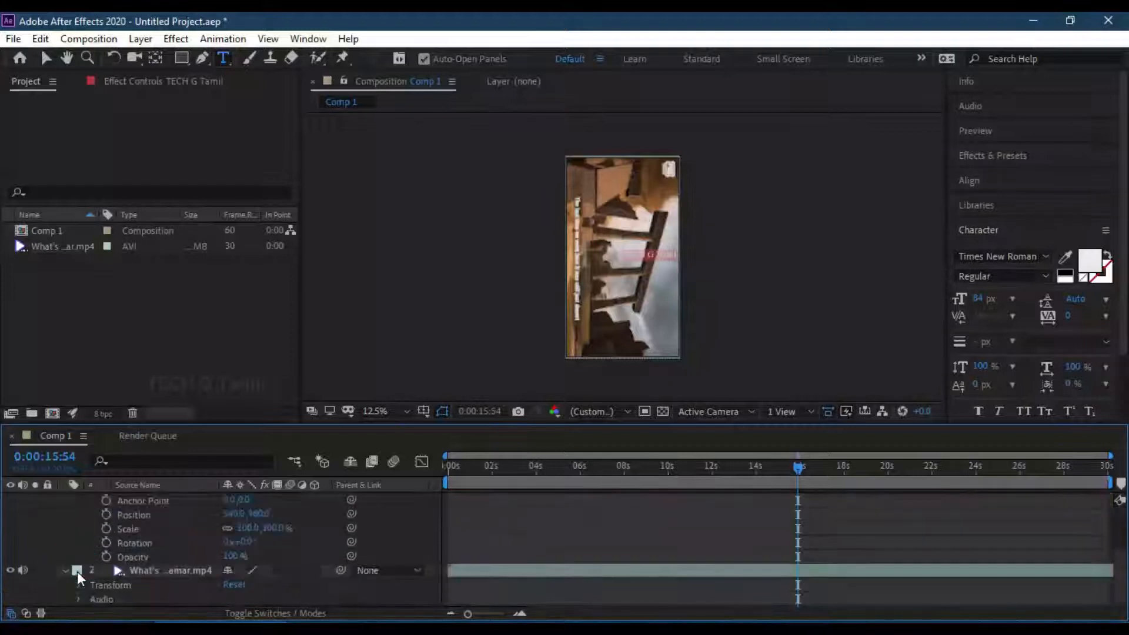
{"action": "left_click", "coordinate": [247, 543]}
{"action": "key", "text": "Return"}
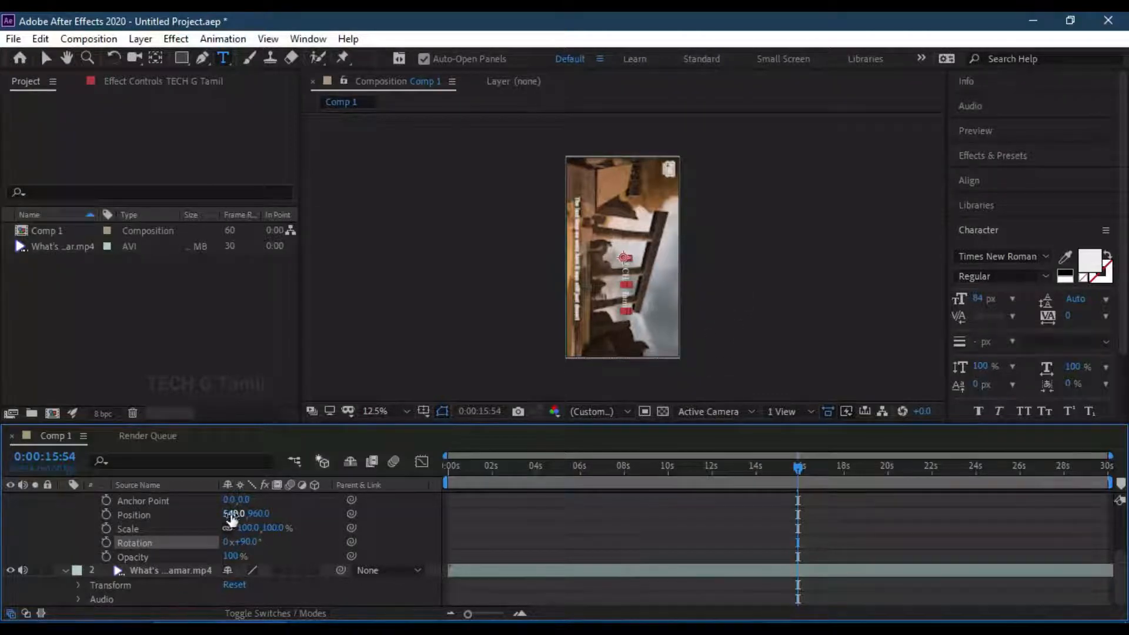
- Add a Fill Color animator to the "TECH G Tamil" text layer
{"action": "scroll", "coordinate": [224, 532], "scroll_direction": "up", "scroll_amount": 3}
{"action": "left_click", "coordinate": [320, 510]}
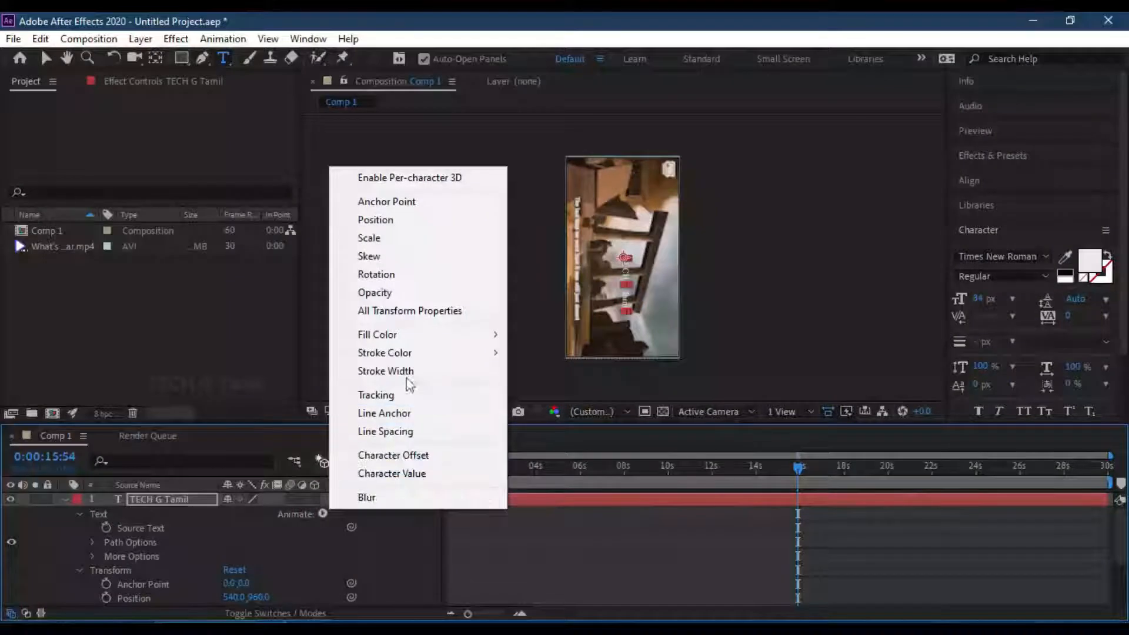
{"action": "left_click", "coordinate": [525, 334]}
{"action": "left_click", "coordinate": [429, 336]}
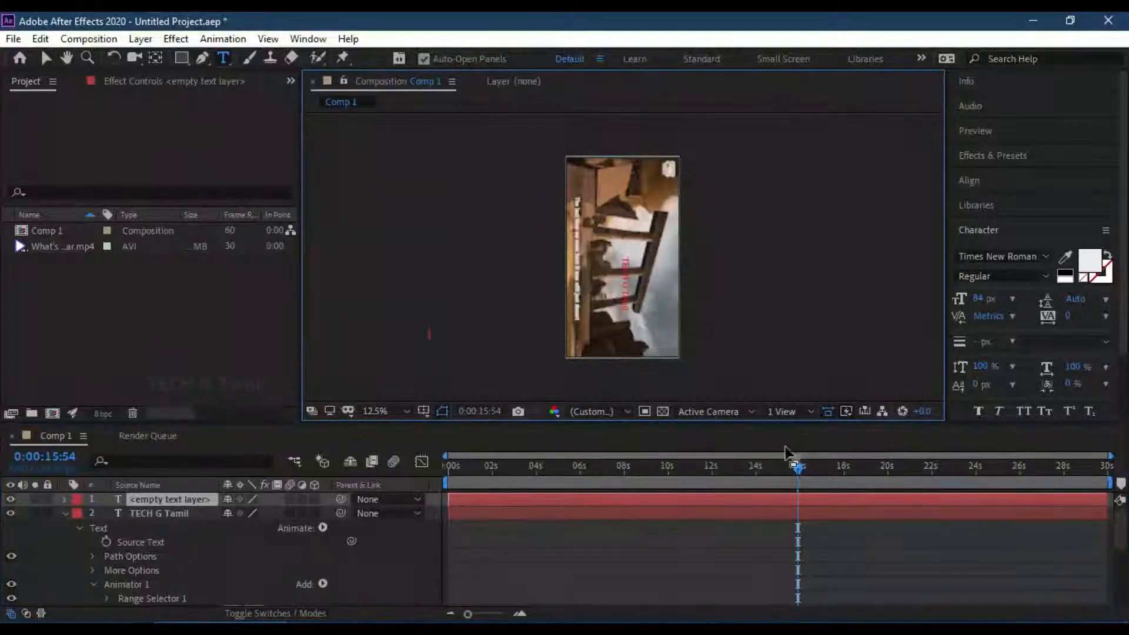
{"action": "left_click", "coordinate": [323, 528]}
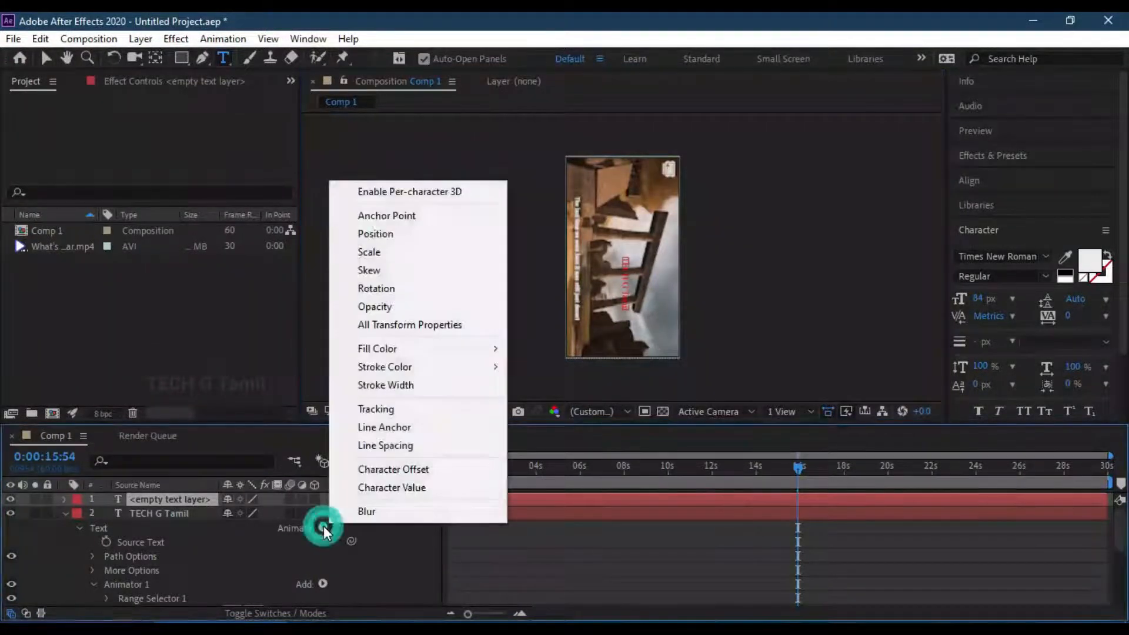
{"action": "left_click", "coordinate": [106, 541]}
{"action": "left_click_drag", "start_coordinate": [800, 471], "coordinate": [864, 467]}
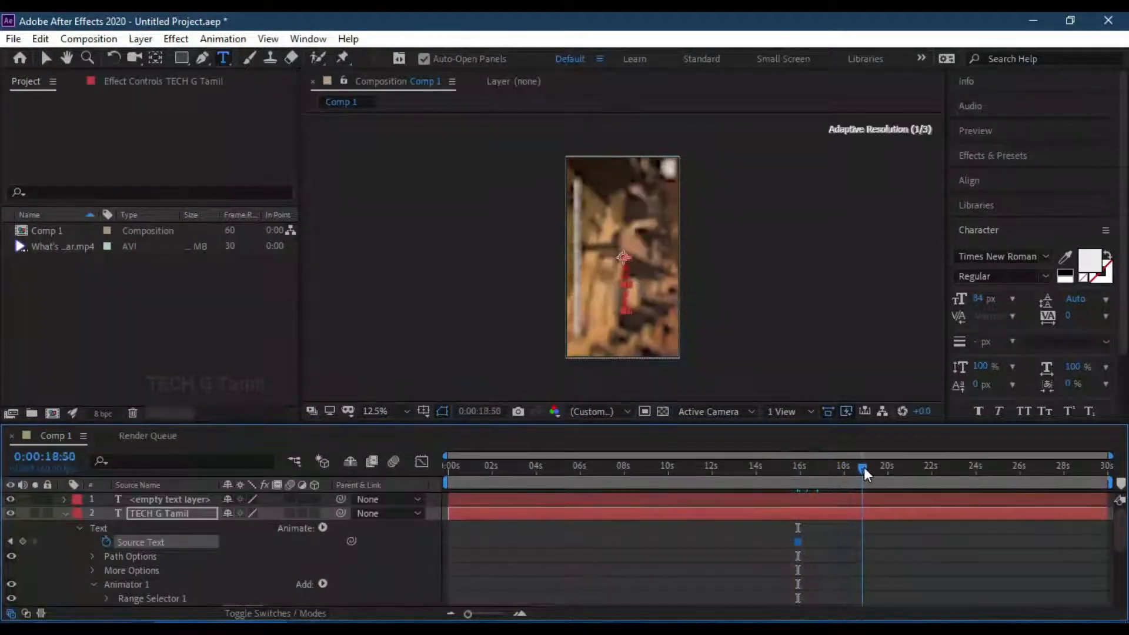
{"action": "left_click", "coordinate": [108, 542]}
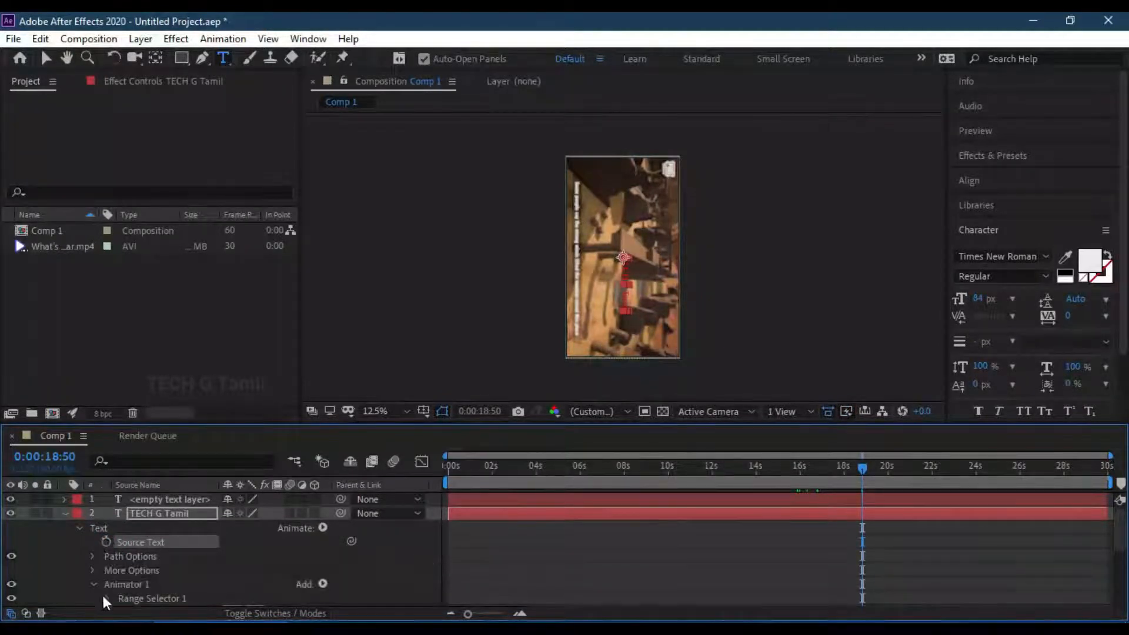
- Collapse the "TECH G Tamil" layer's Text and Transform properties and move the current time to the start of the composition
{"action": "left_click", "coordinate": [81, 528]}
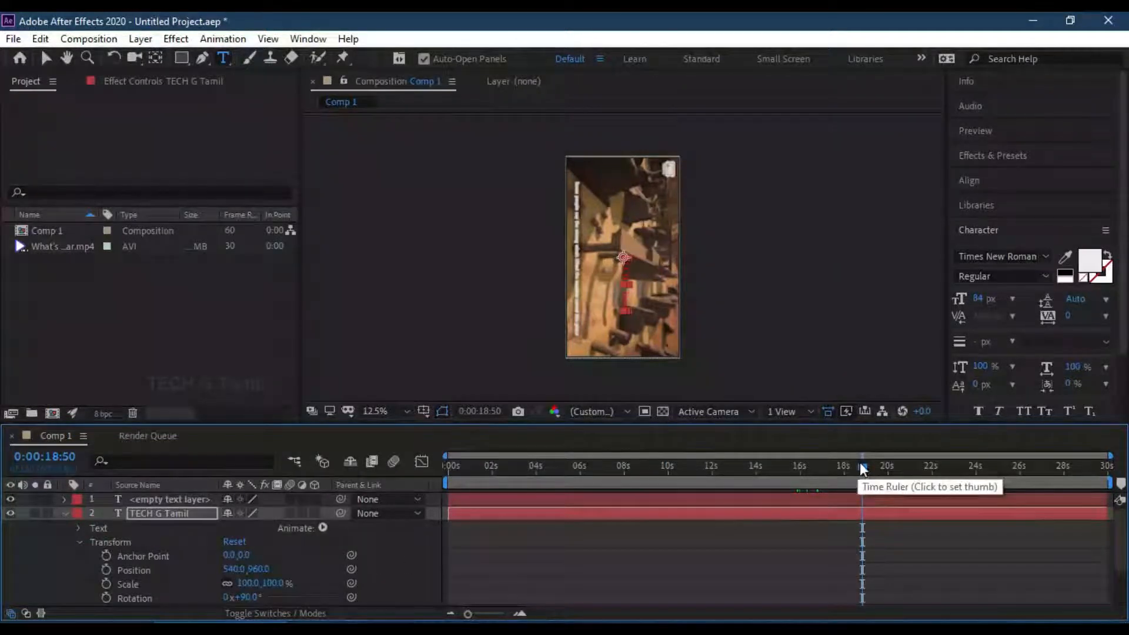
{"action": "left_click_drag", "start_coordinate": [859, 467], "coordinate": [575, 535]}
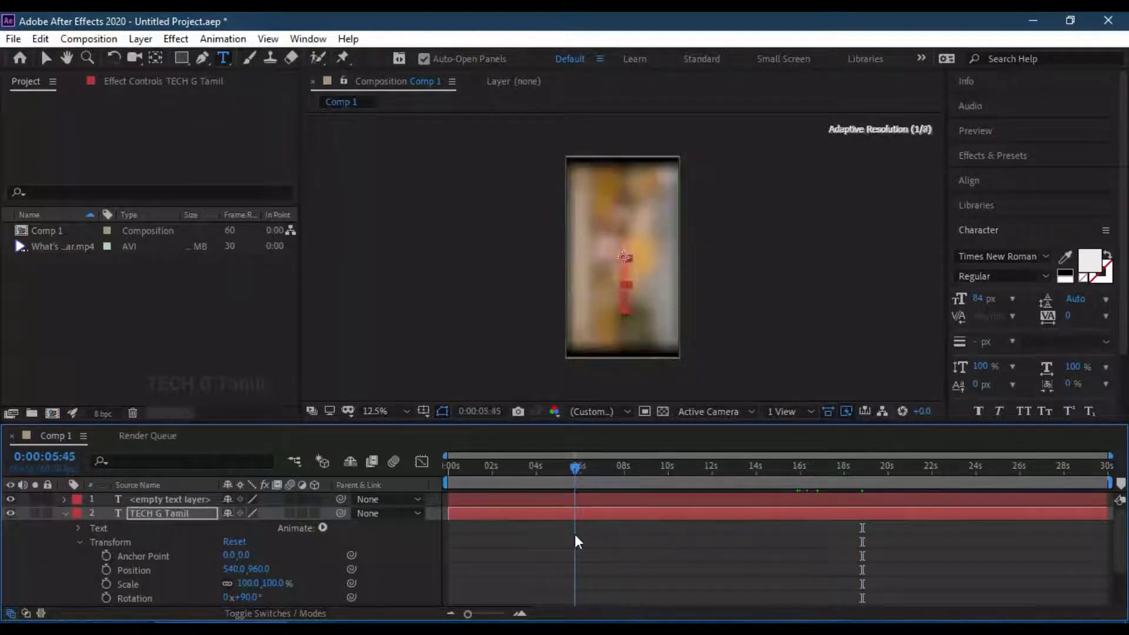
{"action": "left_click", "coordinate": [78, 542]}
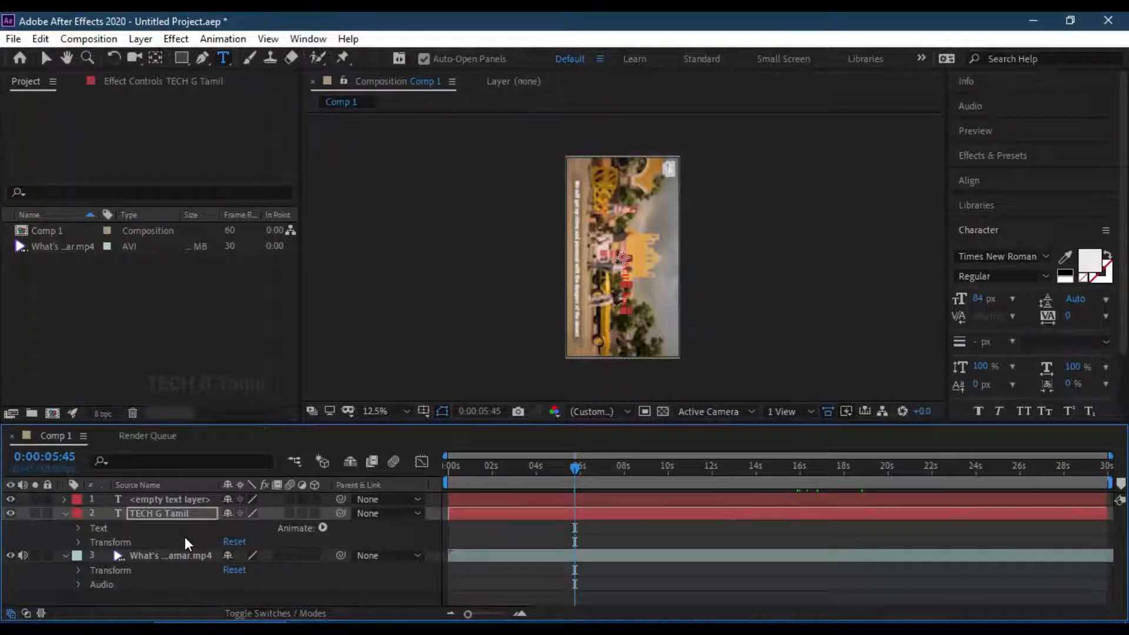
{"action": "left_click_drag", "start_coordinate": [575, 468], "coordinate": [435, 506]}
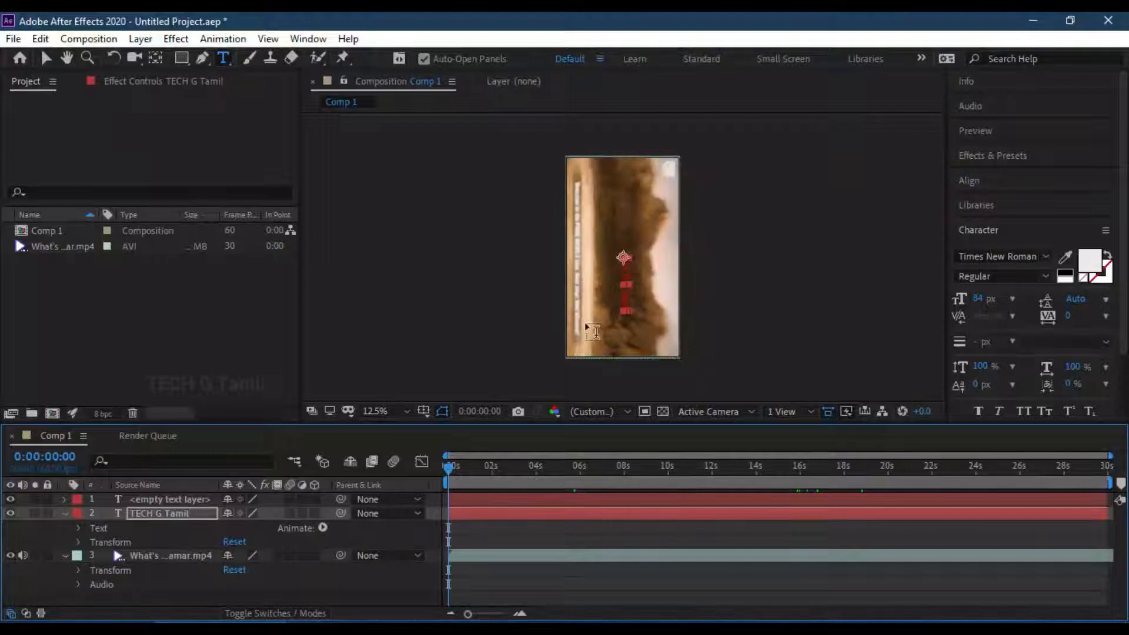
- Animate the "TECH G Tamil" layer's opacity from 0% at the start to 100% at 0:00:29:59
{"action": "left_click", "coordinate": [79, 540]}
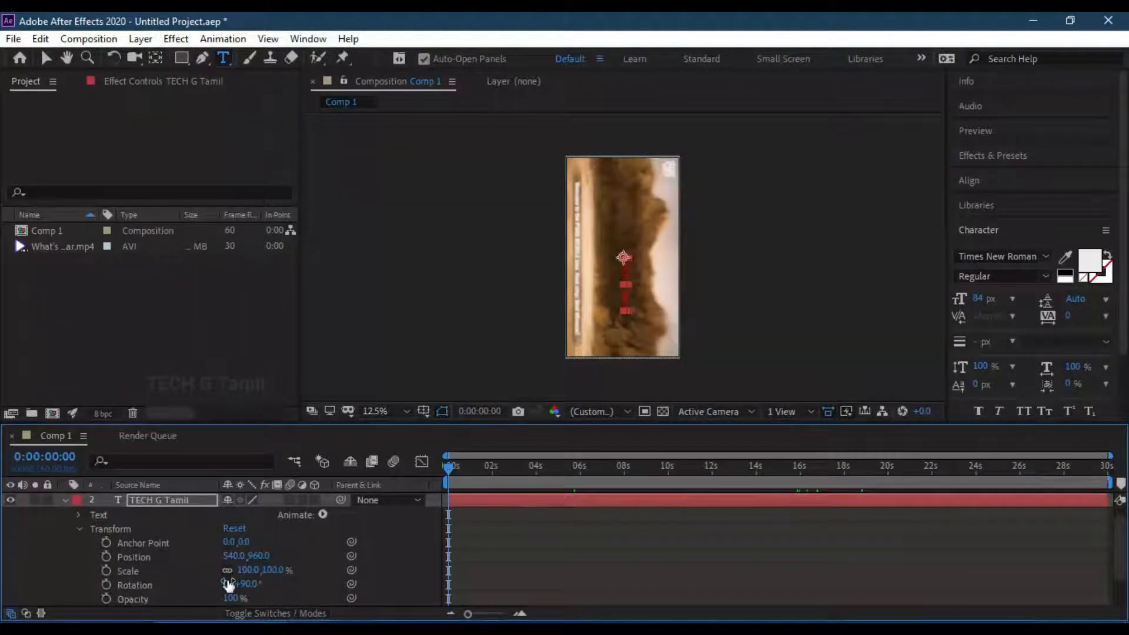
{"action": "scroll", "coordinate": [228, 579], "scroll_direction": "down", "scroll_amount": 2}
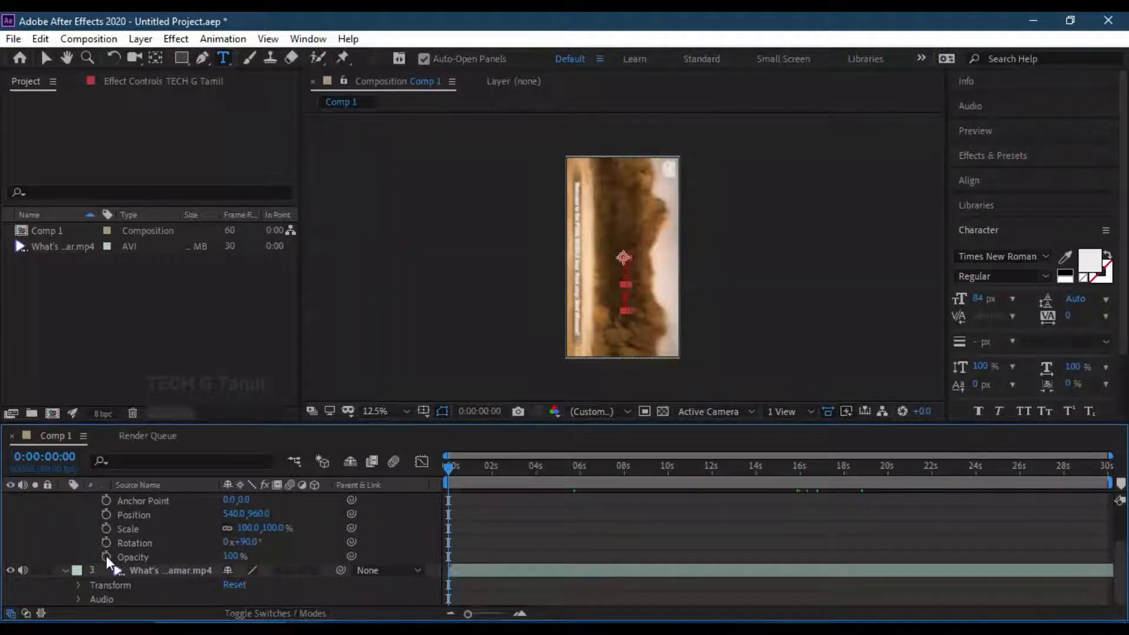
{"action": "left_click", "coordinate": [105, 556]}
{"action": "left_click_drag", "start_coordinate": [229, 556], "coordinate": [171, 556]}
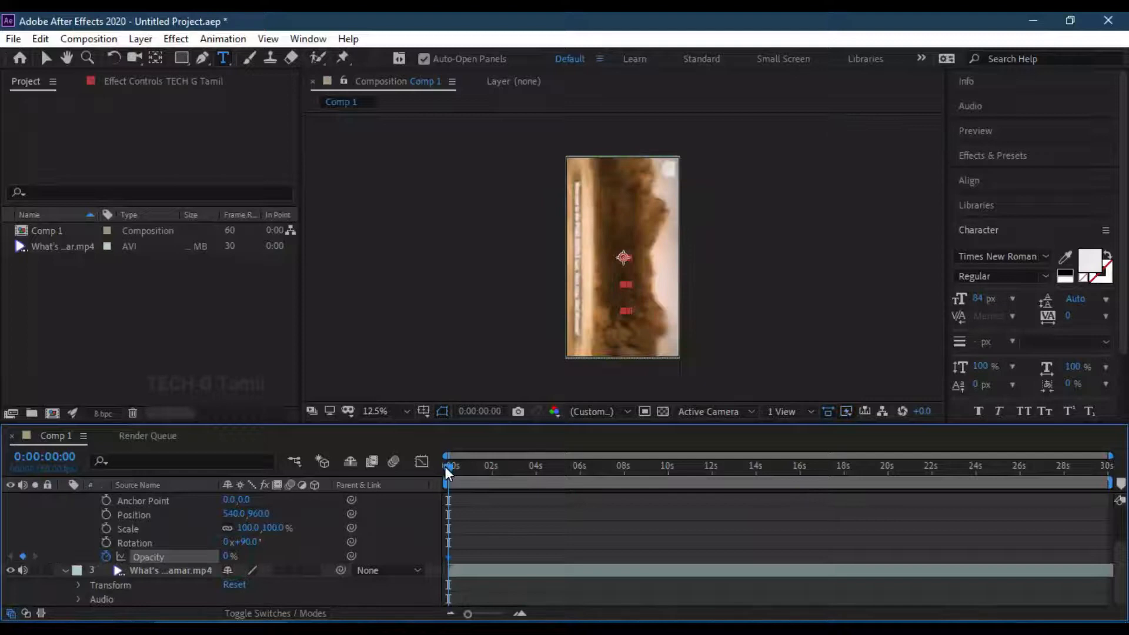
{"action": "left_click_drag", "start_coordinate": [448, 473], "coordinate": [1107, 468]}
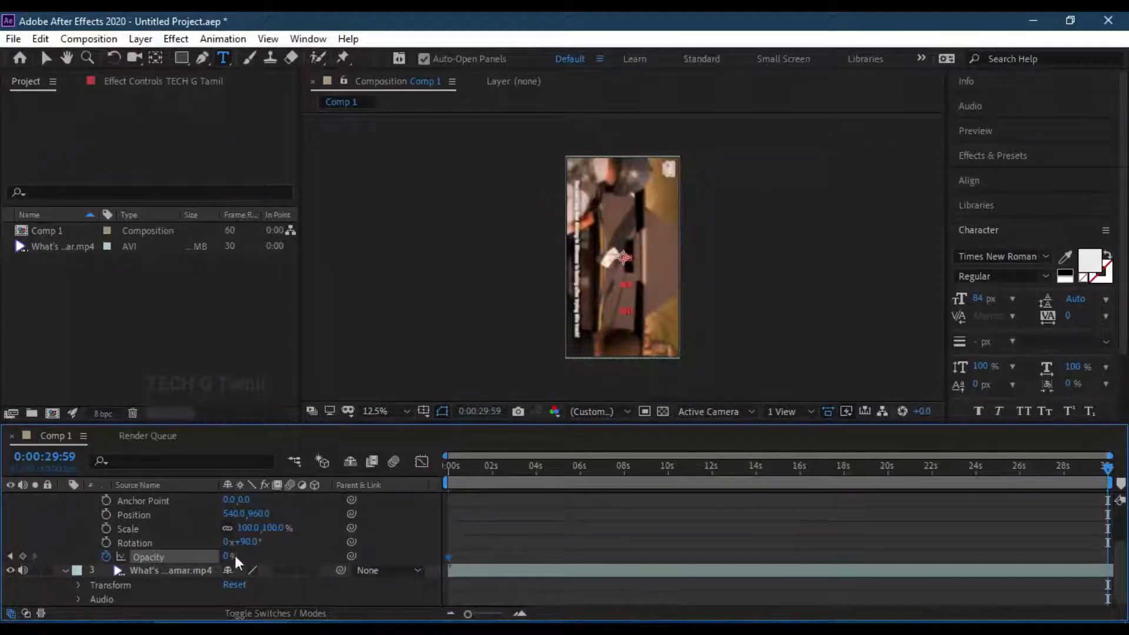
{"action": "left_click_drag", "start_coordinate": [226, 557], "coordinate": [259, 557]}
- Play back the composition from the start to check the text's fade-in
{"action": "left_click_drag", "start_coordinate": [1109, 473], "coordinate": [423, 478]}
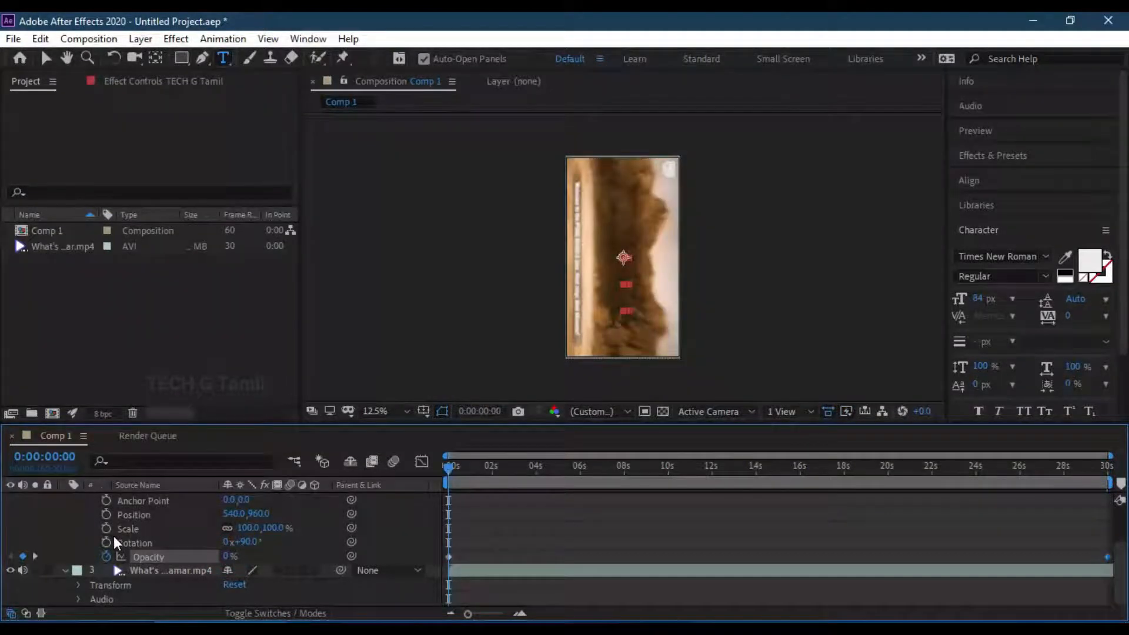
{"action": "key", "text": "space"}
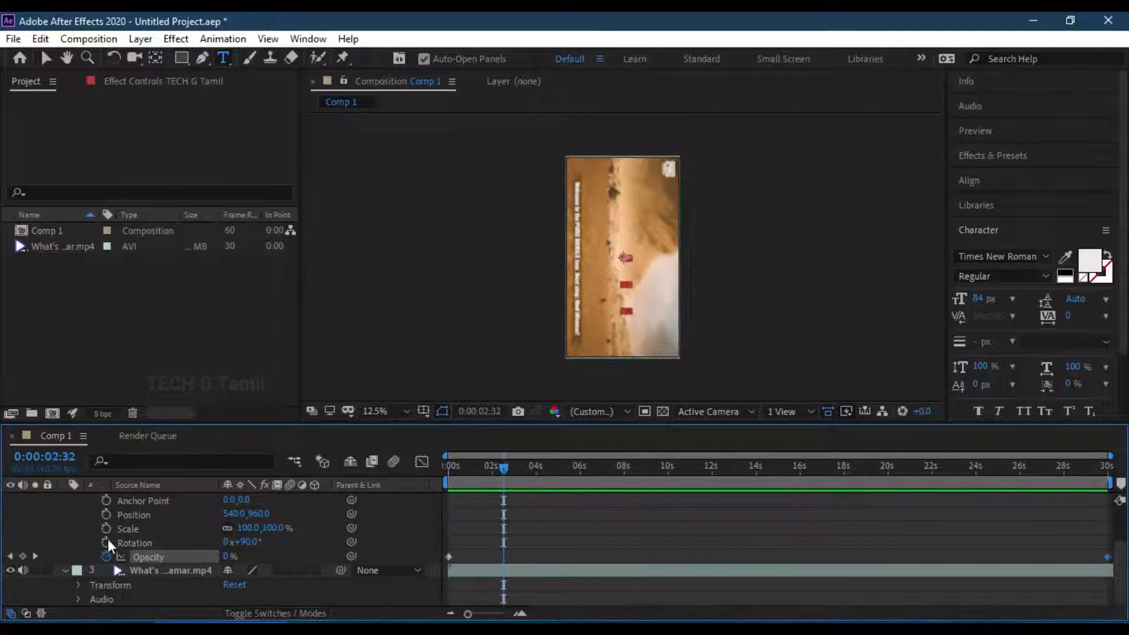
{"action": "scroll", "coordinate": [114, 534], "scroll_direction": "up", "scroll_amount": 3}
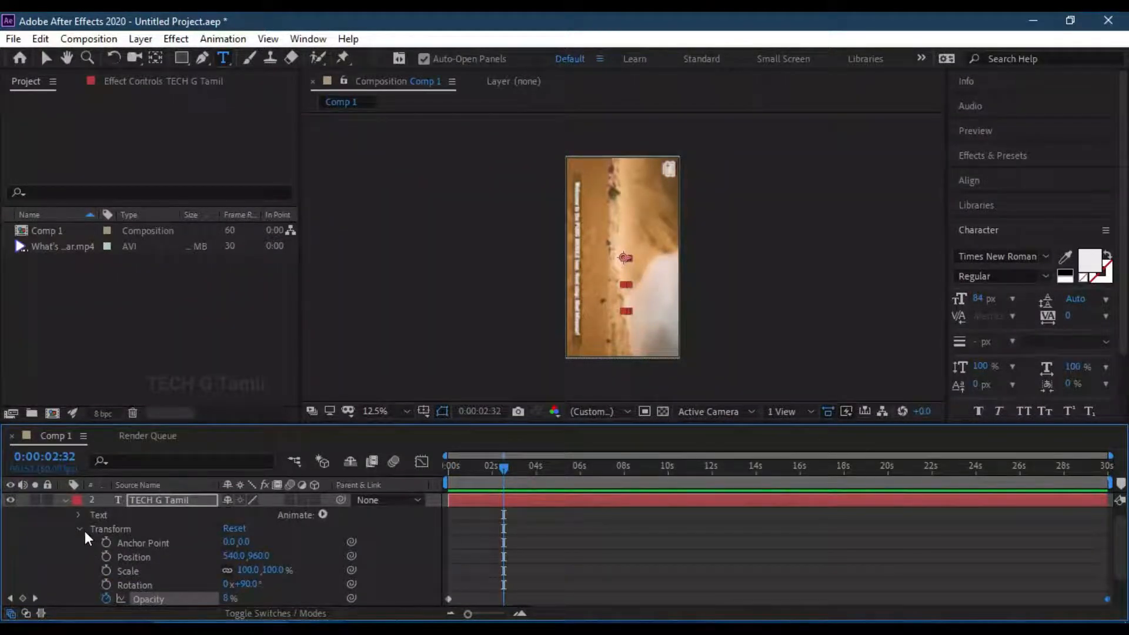
- Animate the text layer's anchor point from 0, 0 at the start to 0, 439 at 0:00:29:59
{"action": "left_click_drag", "start_coordinate": [504, 467], "coordinate": [414, 471]}
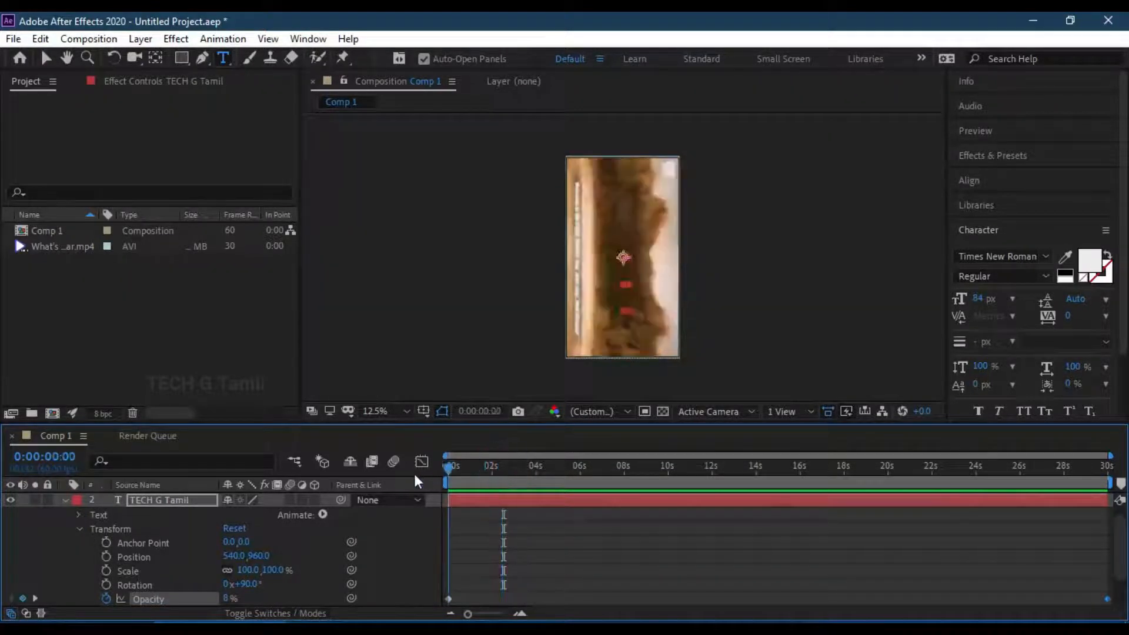
{"action": "left_click", "coordinate": [107, 538]}
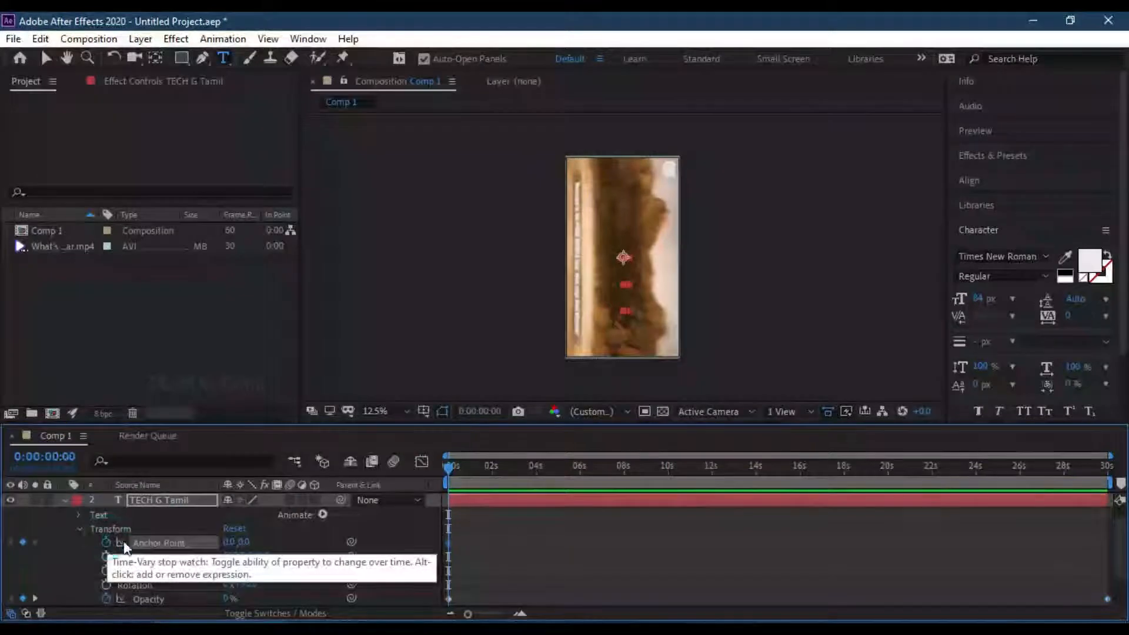
{"action": "left_click_drag", "start_coordinate": [450, 468], "coordinate": [1109, 486]}
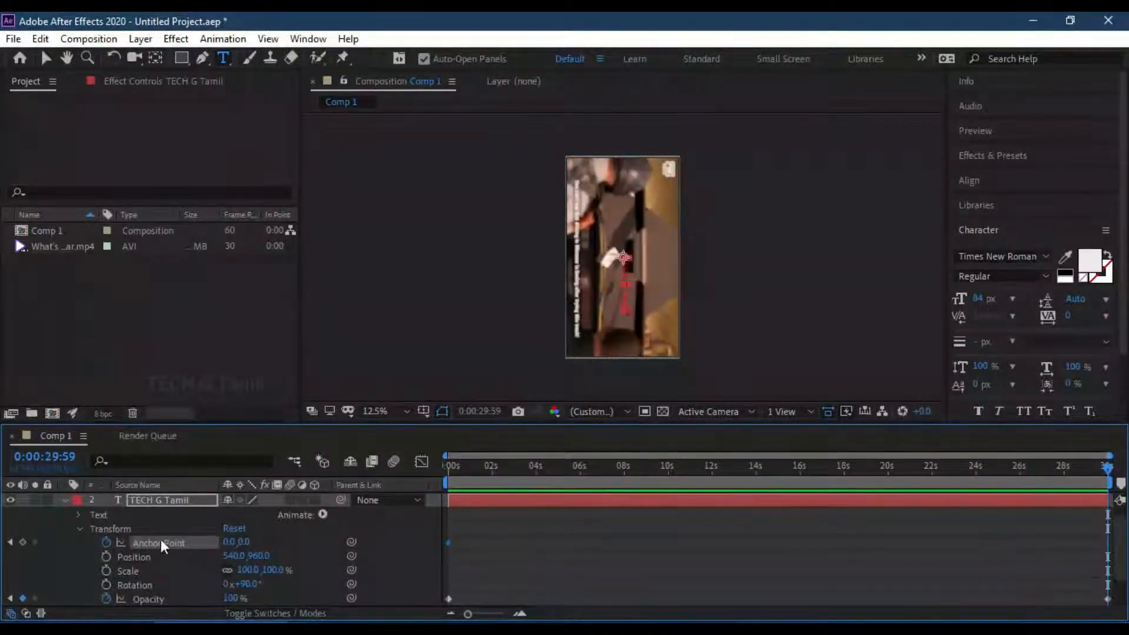
{"action": "left_click_drag", "start_coordinate": [240, 542], "coordinate": [416, 536]}
{"action": "left_click_drag", "start_coordinate": [576, 528], "coordinate": [596, 529]}
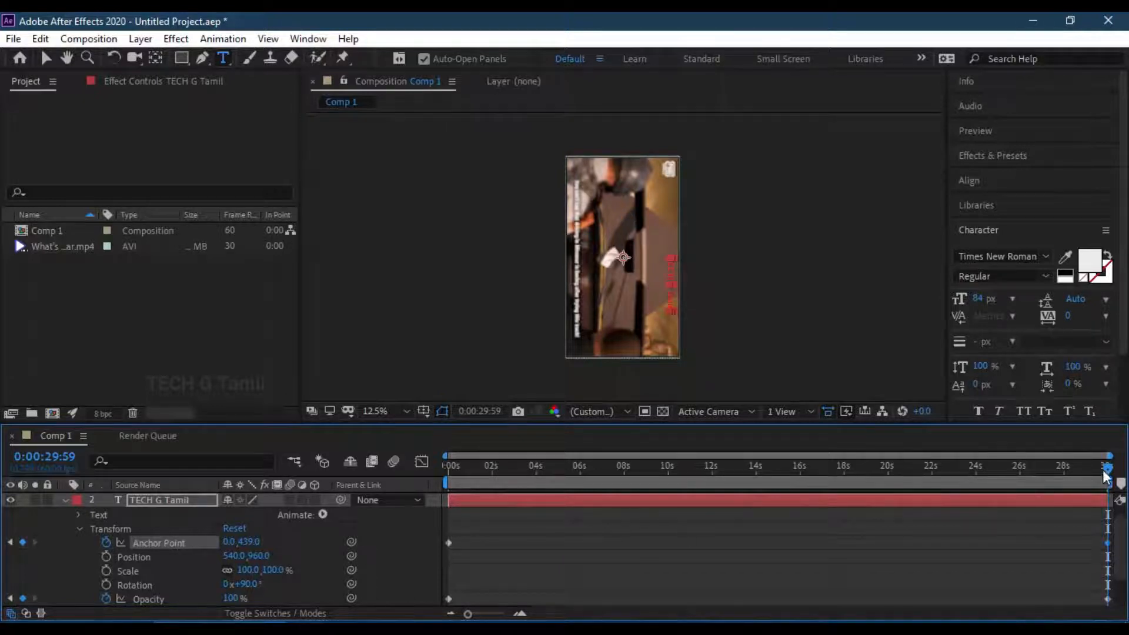
- Return to the start of the composition and set the text layer's position to 164, 584 without keyframes
{"action": "left_click_drag", "start_coordinate": [1110, 469], "coordinate": [418, 560]}
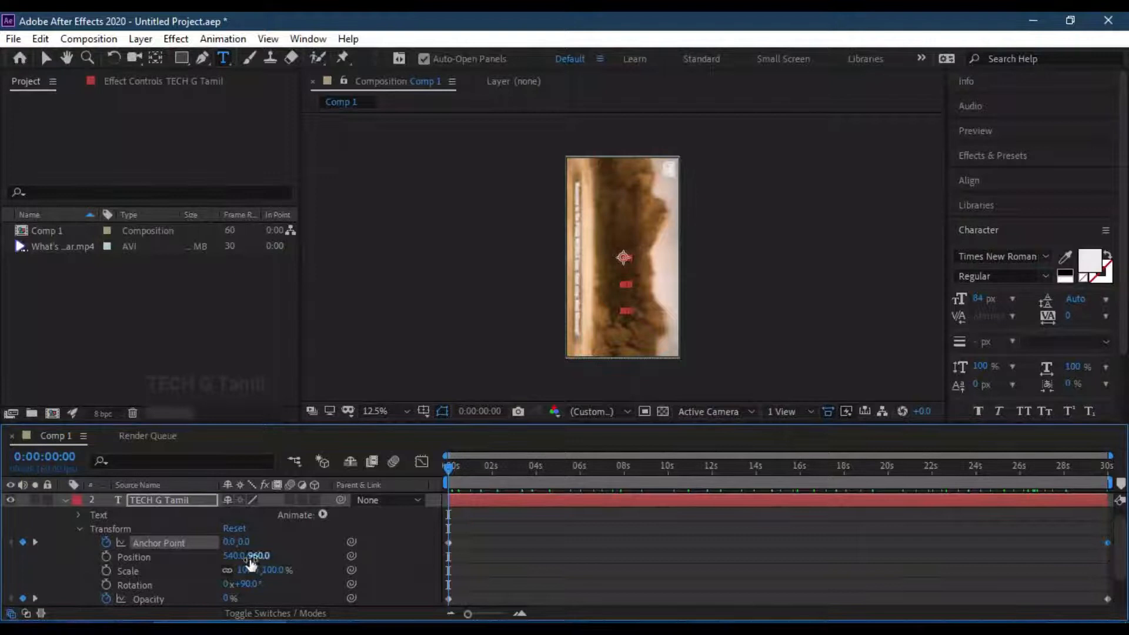
{"action": "left_click_drag", "start_coordinate": [254, 557], "coordinate": [6, 589]}
{"action": "left_click_drag", "start_coordinate": [241, 556], "coordinate": [6, 594]}
{"action": "left_click_drag", "start_coordinate": [259, 556], "coordinate": [225, 557]}
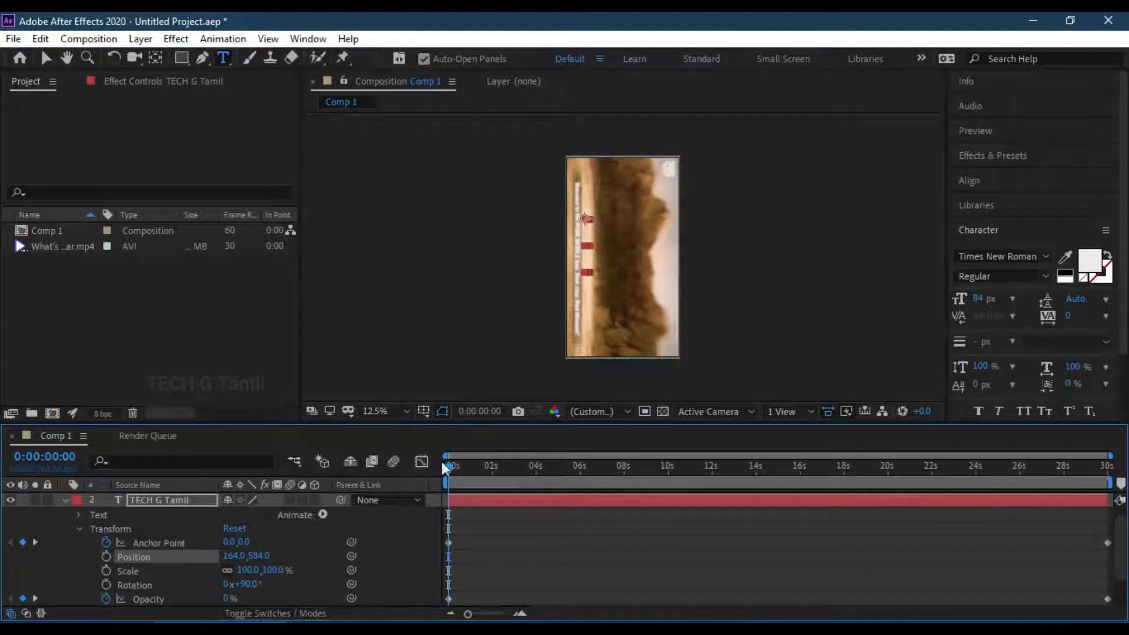
- Move to 0:00:29:59 and set the text layer's position to 385, 1111
{"action": "mouse_move", "coordinate": [447, 474]}
{"action": "left_mouse_down"}
{"action": "mouse_move", "coordinate": [506, 474]}
{"action": "mouse_move", "coordinate": [451, 474]}
{"action": "left_mouse_up"}
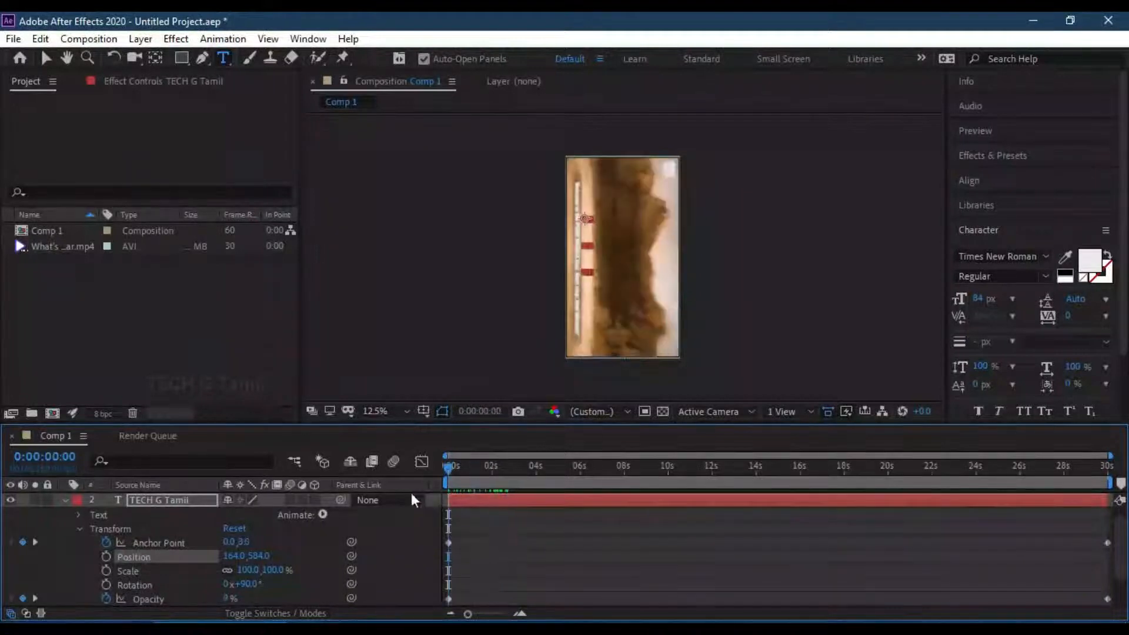
{"action": "left_click_drag", "start_coordinate": [684, 493], "coordinate": [1108, 523]}
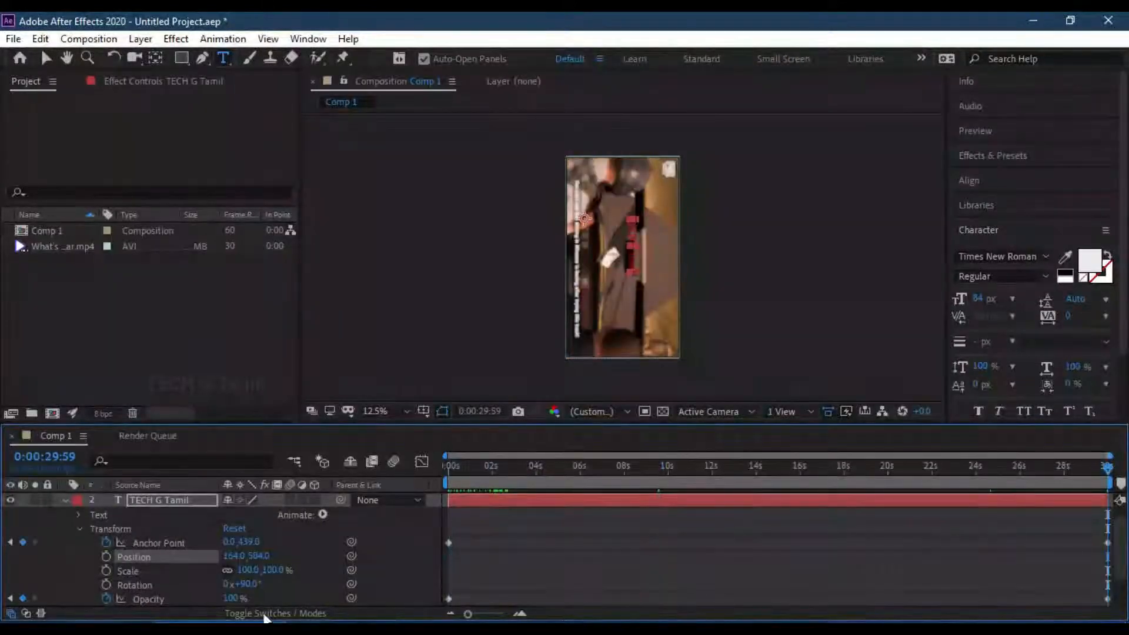
{"action": "mouse_move", "coordinate": [236, 556]}
{"action": "left_mouse_down"}
{"action": "mouse_move", "coordinate": [200, 556]}
{"action": "mouse_move", "coordinate": [528, 599]}
{"action": "mouse_move", "coordinate": [464, 607]}
{"action": "left_mouse_up"}
{"action": "left_click_drag", "start_coordinate": [255, 559], "coordinate": [652, 597]}
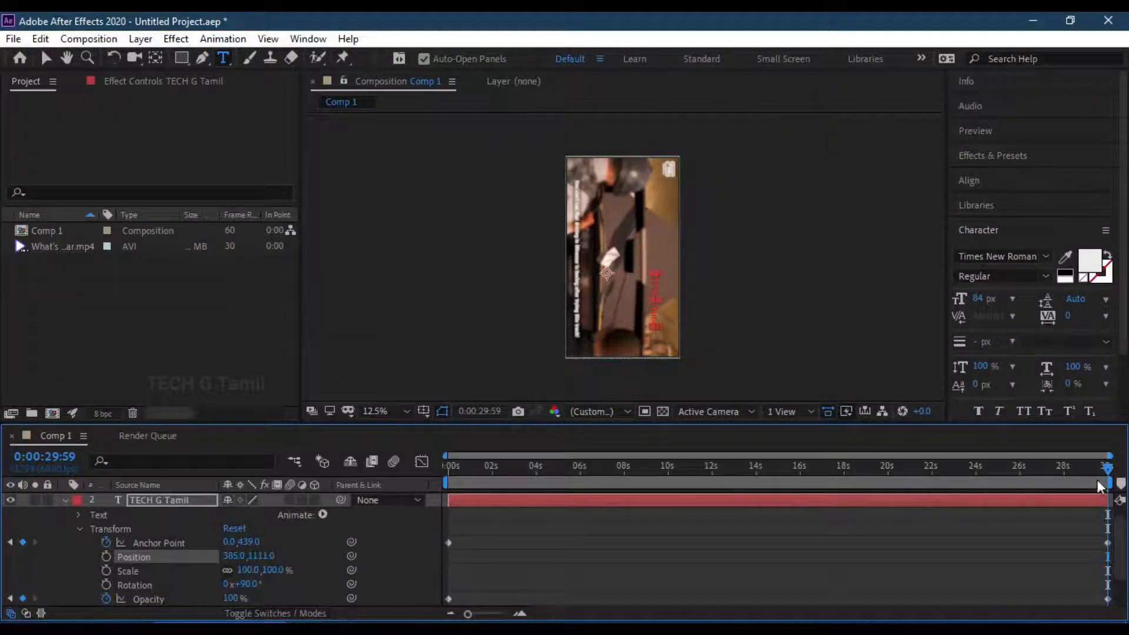
- Enable position keyframing for the text layer at the start of the composition and set the position there to 202, 194
{"action": "left_click_drag", "start_coordinate": [1109, 467], "coordinate": [356, 492]}
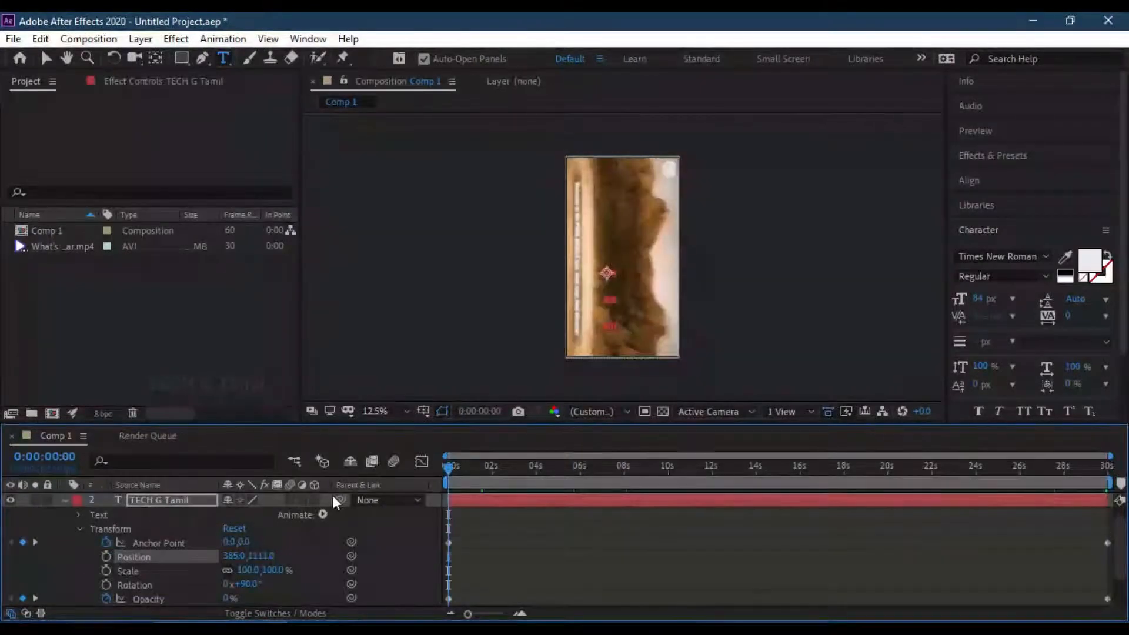
{"action": "left_click", "coordinate": [106, 557]}
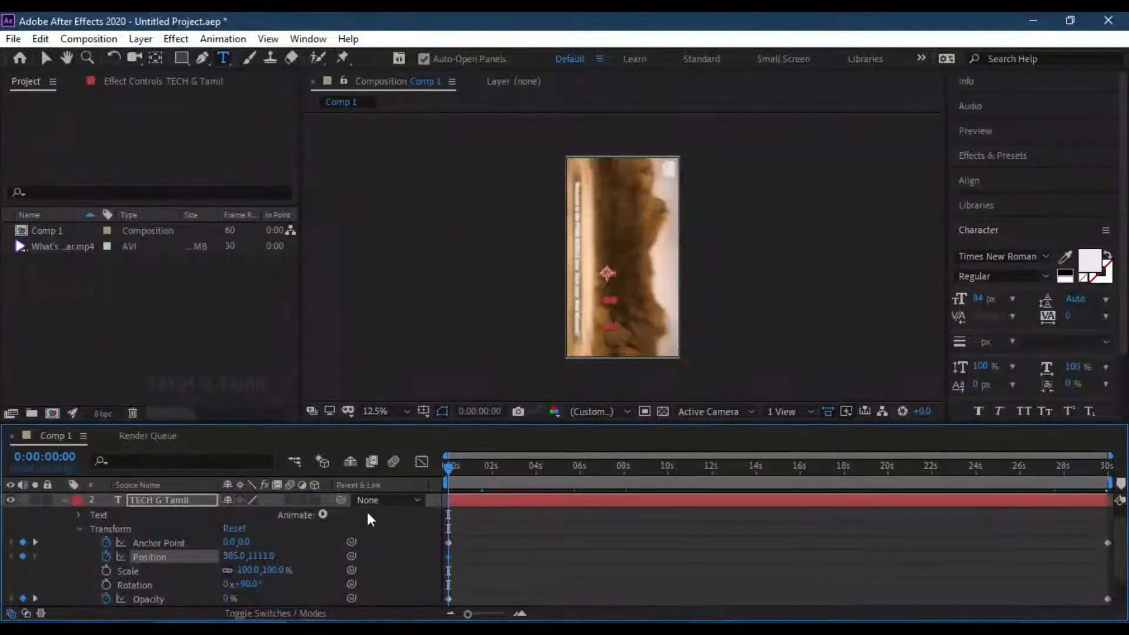
{"action": "left_click_drag", "start_coordinate": [238, 557], "coordinate": [91, 559]}
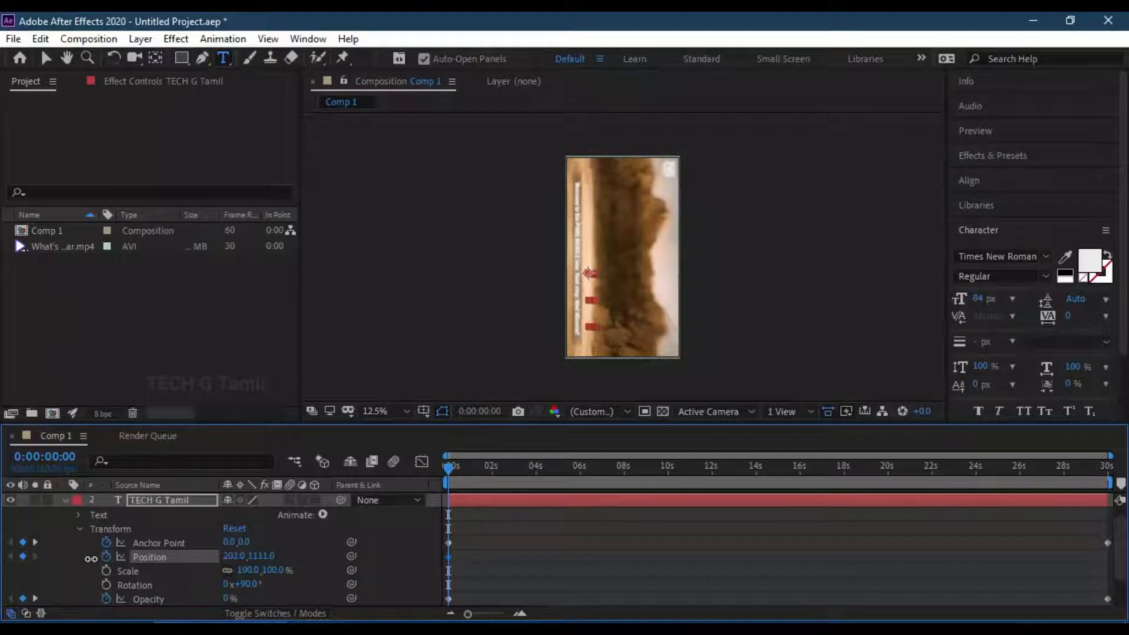
{"action": "left_click_drag", "start_coordinate": [266, 556], "coordinate": [133, 553]}
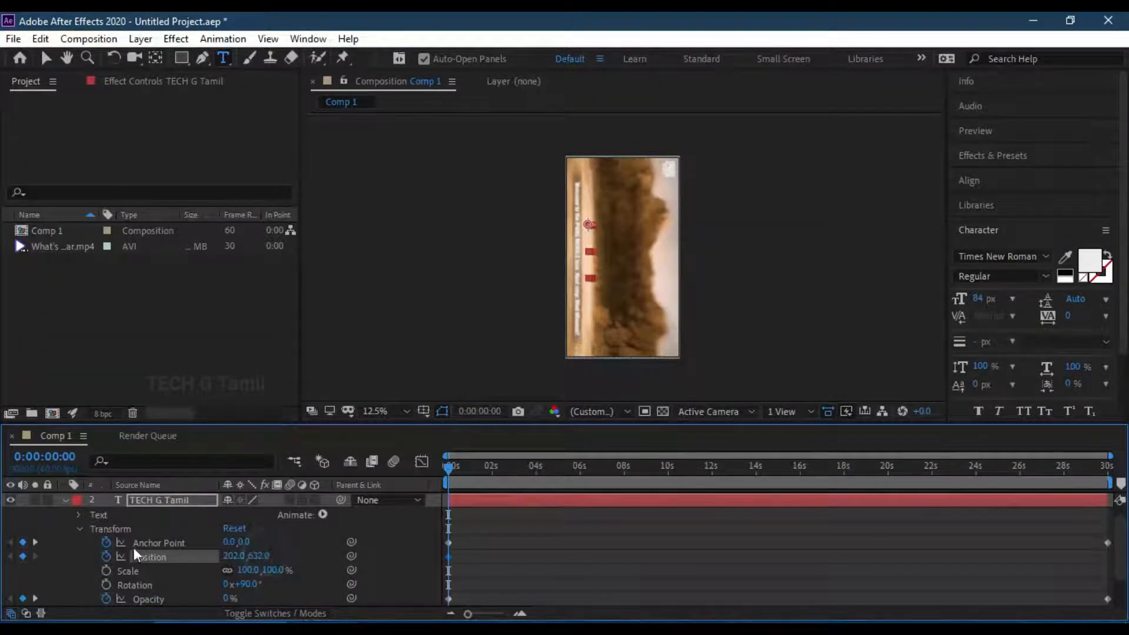
{"action": "left_click_drag", "start_coordinate": [273, 553], "coordinate": [104, 550]}
{"action": "left_click_drag", "start_coordinate": [262, 557], "coordinate": [182, 556]}
- Add a position keyframe of 561, 1235 for the text layer at 0:00:29:13
{"action": "left_click_drag", "start_coordinate": [450, 469], "coordinate": [1093, 498]}
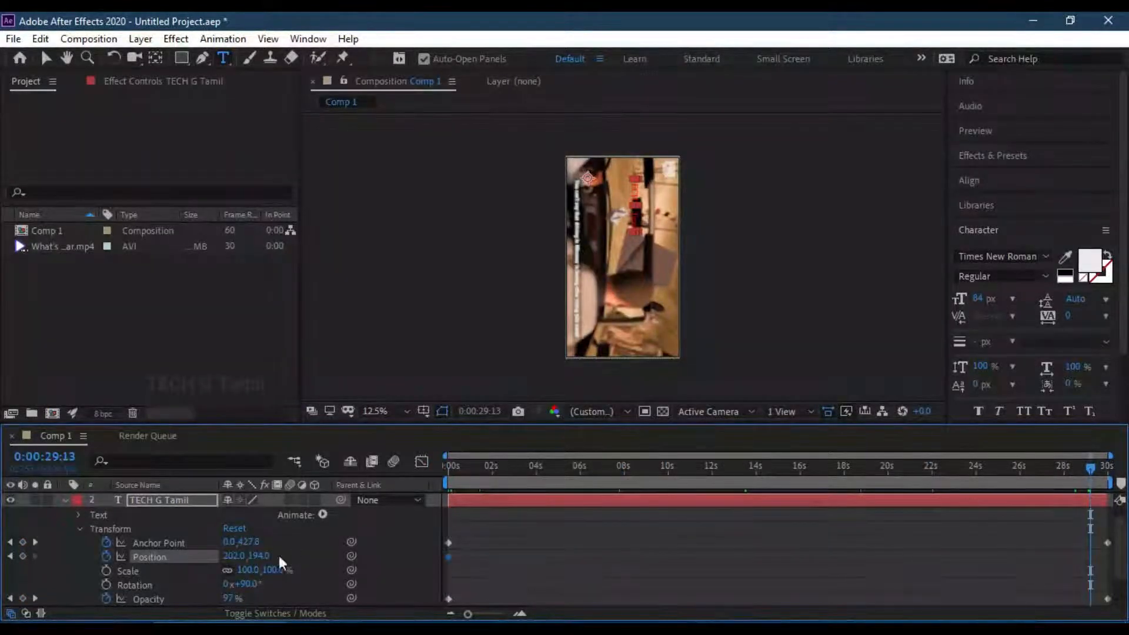
{"action": "left_click_drag", "start_coordinate": [225, 556], "coordinate": [441, 557]}
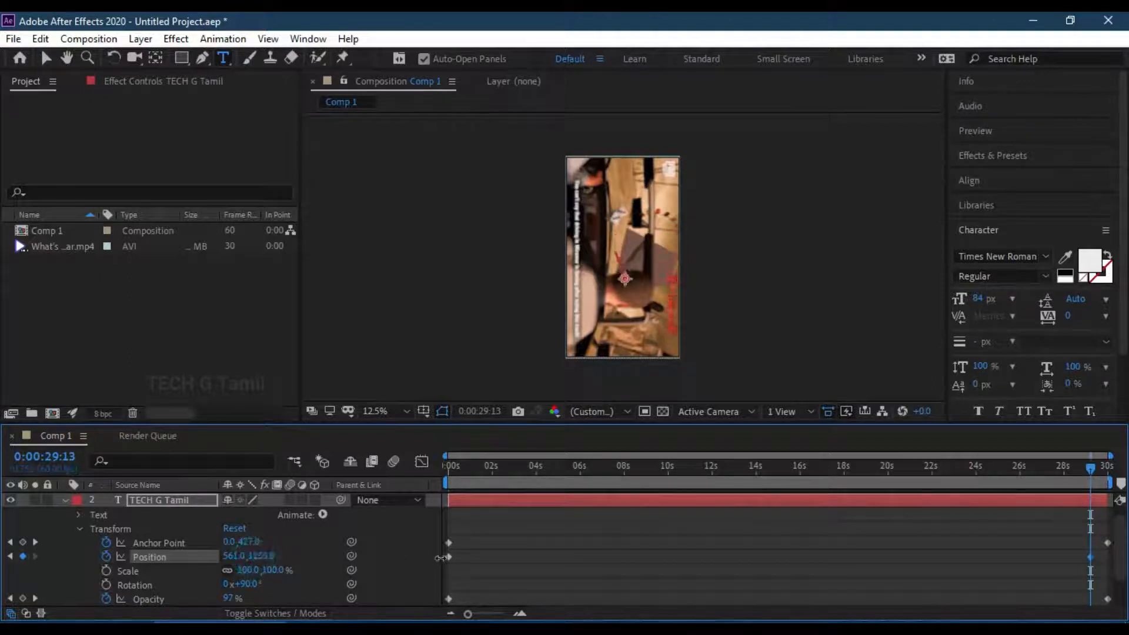
{"action": "left_click_drag", "start_coordinate": [261, 555], "coordinate": [352, 555]}
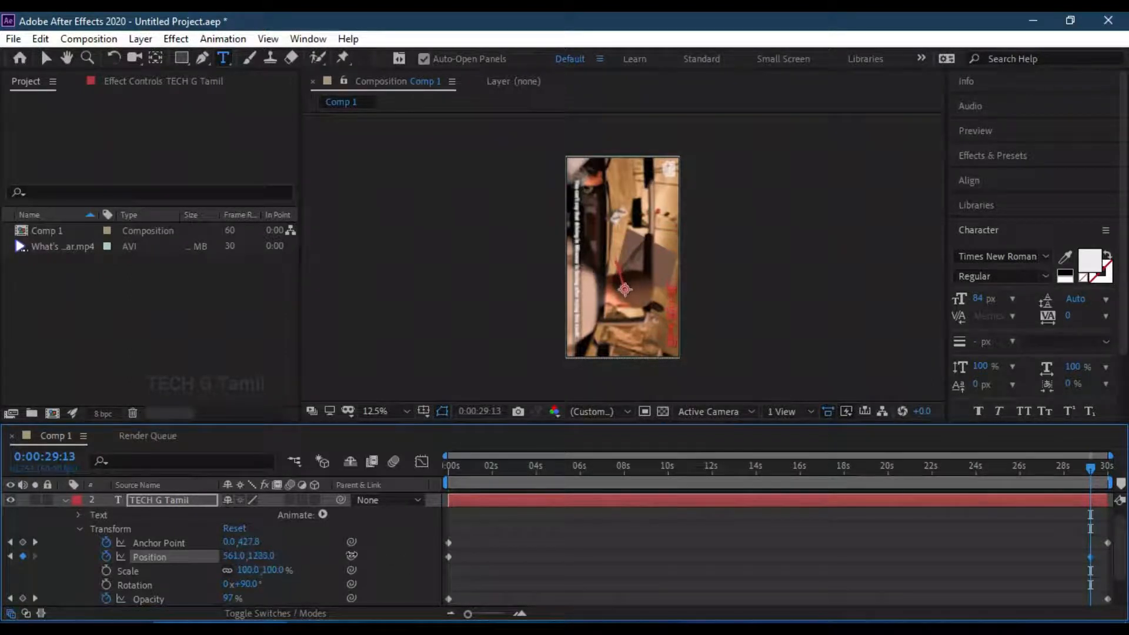
- Enable scale keyframing for the text layer at the composition start, unlink its proportions and set the scale to 204, 483%
{"action": "left_click_drag", "start_coordinate": [1091, 469], "coordinate": [392, 505]}
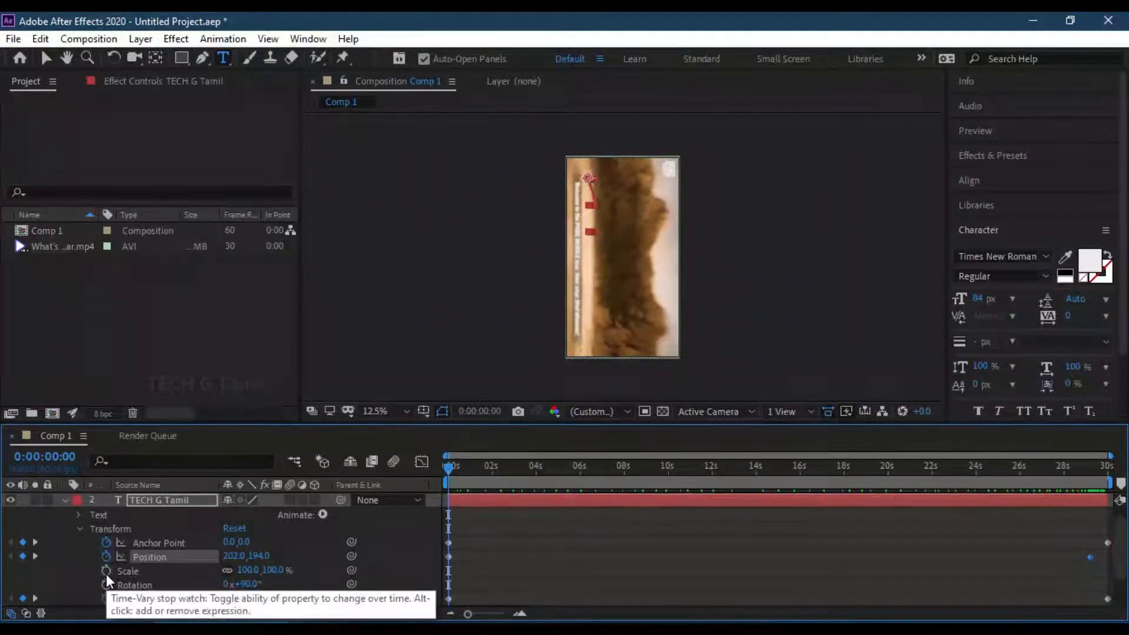
{"action": "left_click", "coordinate": [224, 568]}
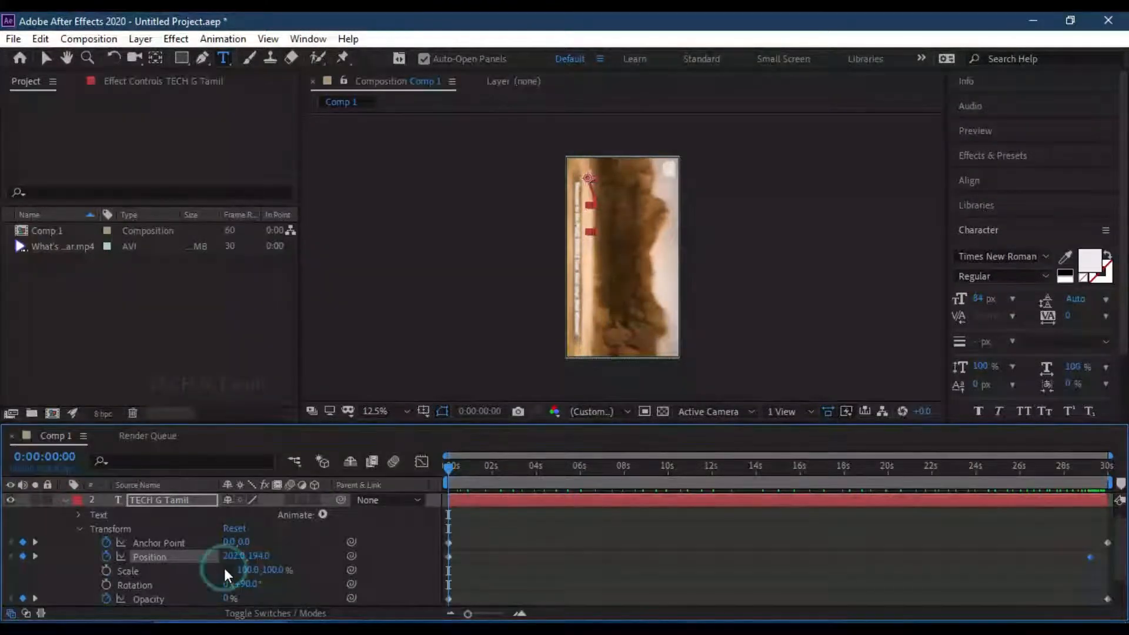
{"action": "left_click", "coordinate": [108, 571]}
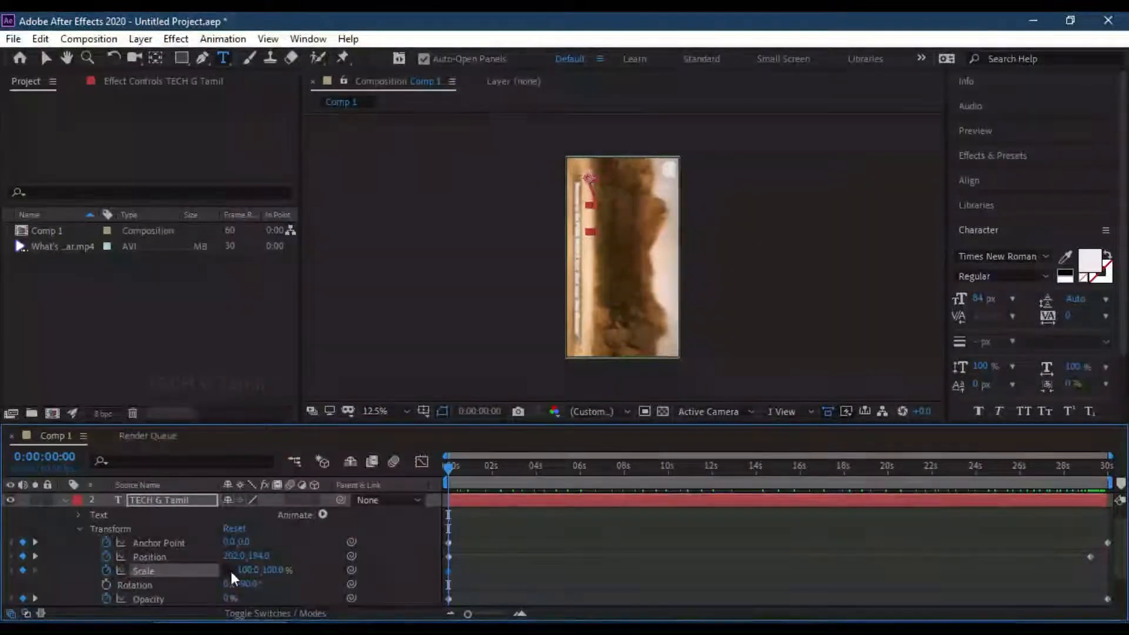
{"action": "left_click_drag", "start_coordinate": [243, 574], "coordinate": [307, 569]}
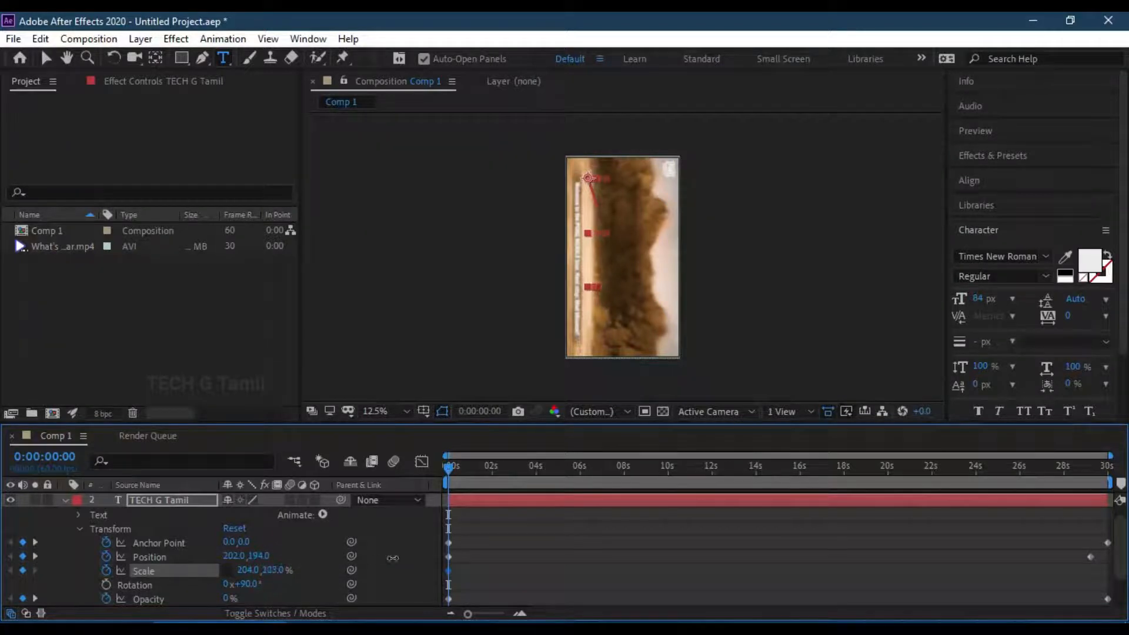
{"action": "left_click_drag", "start_coordinate": [500, 549], "coordinate": [553, 542]}
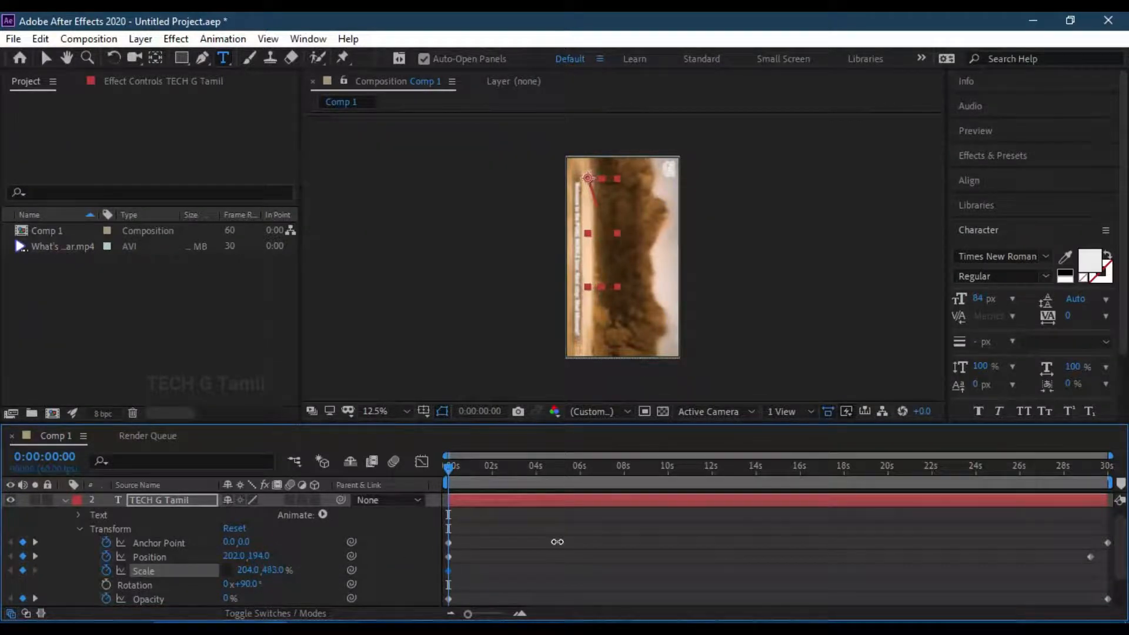
- Add a scale keyframe of 100, 100% for the text layer at 0:00:29:59
{"action": "left_click_drag", "start_coordinate": [450, 471], "coordinate": [1108, 468]}
{"action": "left_click", "coordinate": [248, 569]}
{"action": "type", "text": "100"}
{"action": "left_click", "coordinate": [288, 570]}
{"action": "type", "text": "1"}
{"action": "key", "text": "Return"}
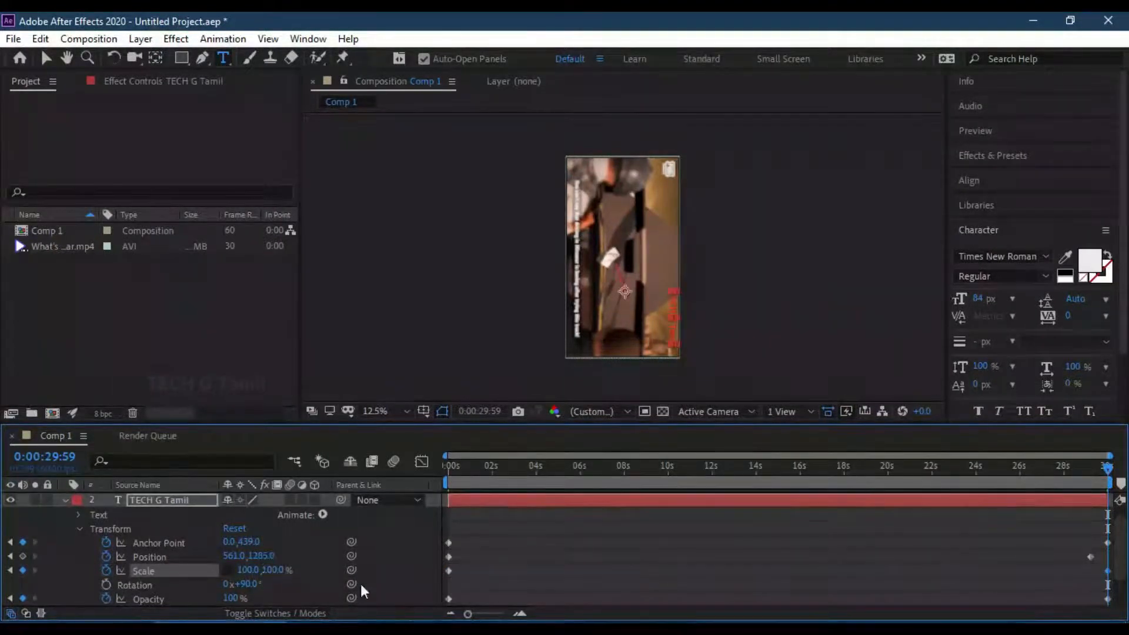
- Change the text layer's scale keyframe at the start of the composition to 91, 371%
{"action": "left_click_drag", "start_coordinate": [1109, 470], "coordinate": [429, 570]}
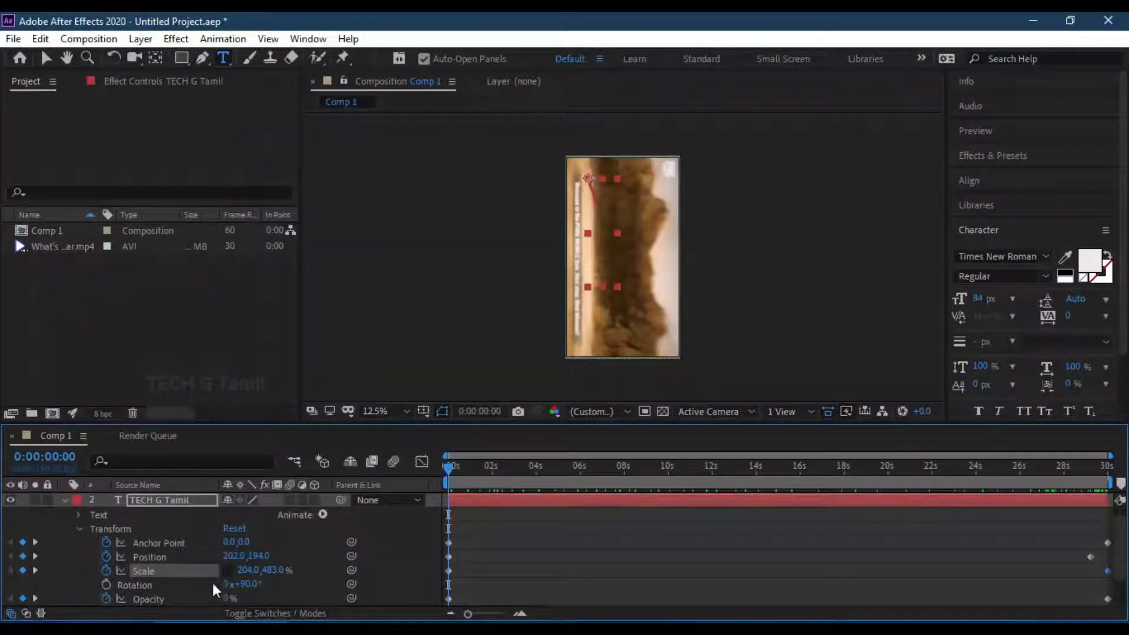
{"action": "left_click_drag", "start_coordinate": [247, 570], "coordinate": [187, 580]}
{"action": "mouse_move", "coordinate": [272, 572]}
{"action": "left_mouse_down"}
{"action": "mouse_move", "coordinate": [222, 581]}
{"action": "mouse_move", "coordinate": [254, 571]}
{"action": "left_mouse_up"}
{"action": "left_click_drag", "start_coordinate": [448, 470], "coordinate": [449, 623]}
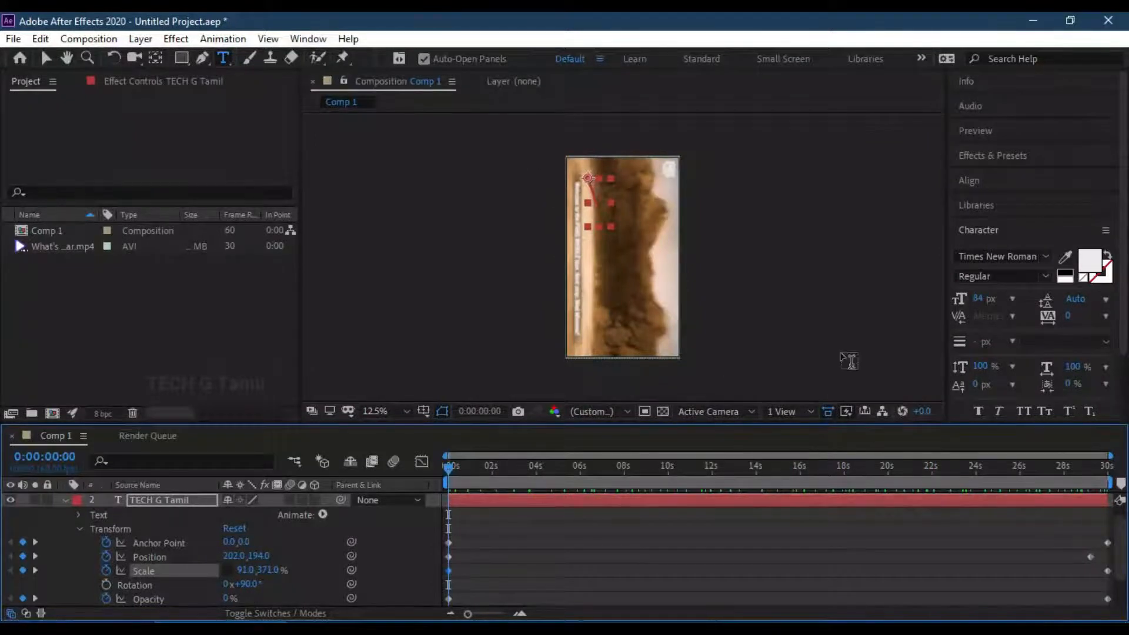
- Enable rotation keyframing for the text layer at the start, add a 3x+90° rotation keyframe at 0:00:29:46, and return to the start
{"action": "scroll", "coordinate": [158, 573], "scroll_direction": "down", "scroll_amount": 2}
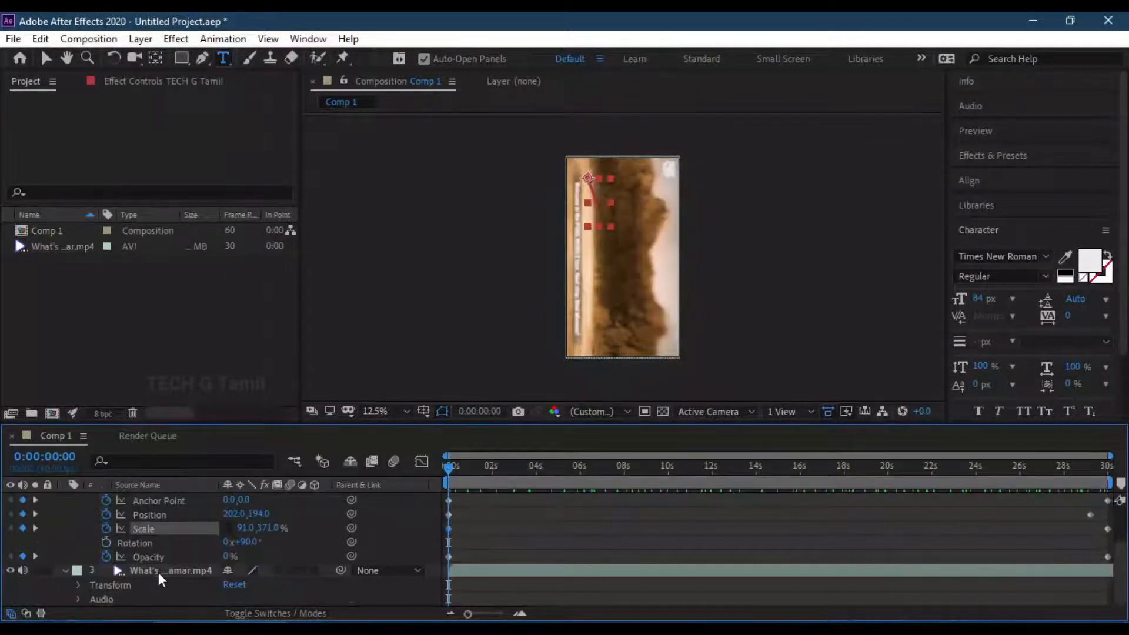
{"action": "left_click", "coordinate": [106, 542]}
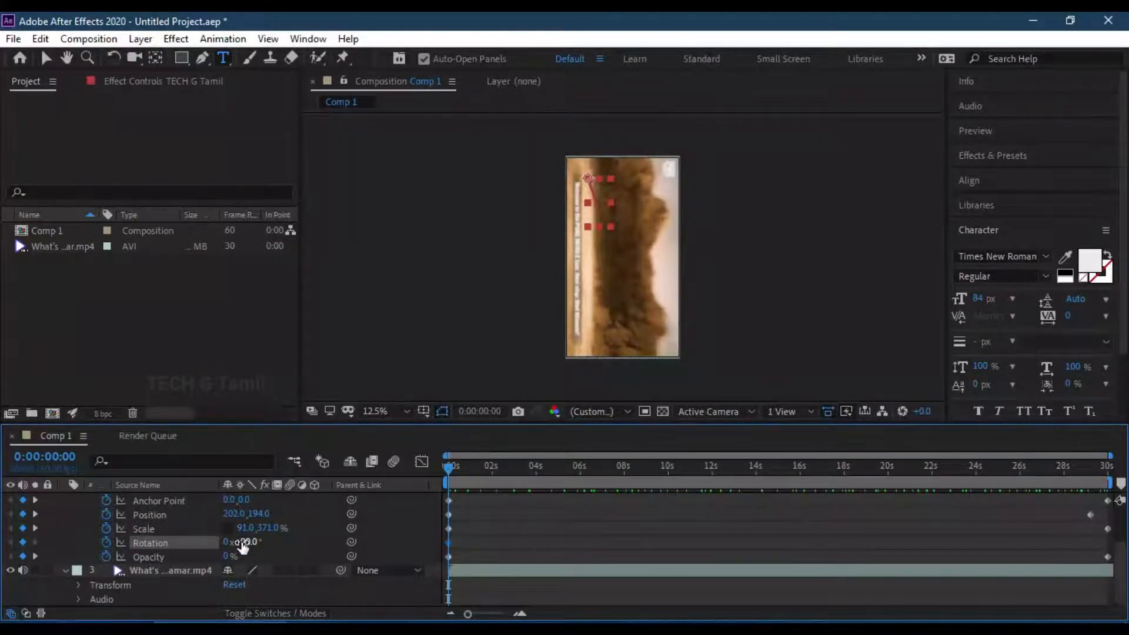
{"action": "left_click_drag", "start_coordinate": [453, 475], "coordinate": [1109, 489]}
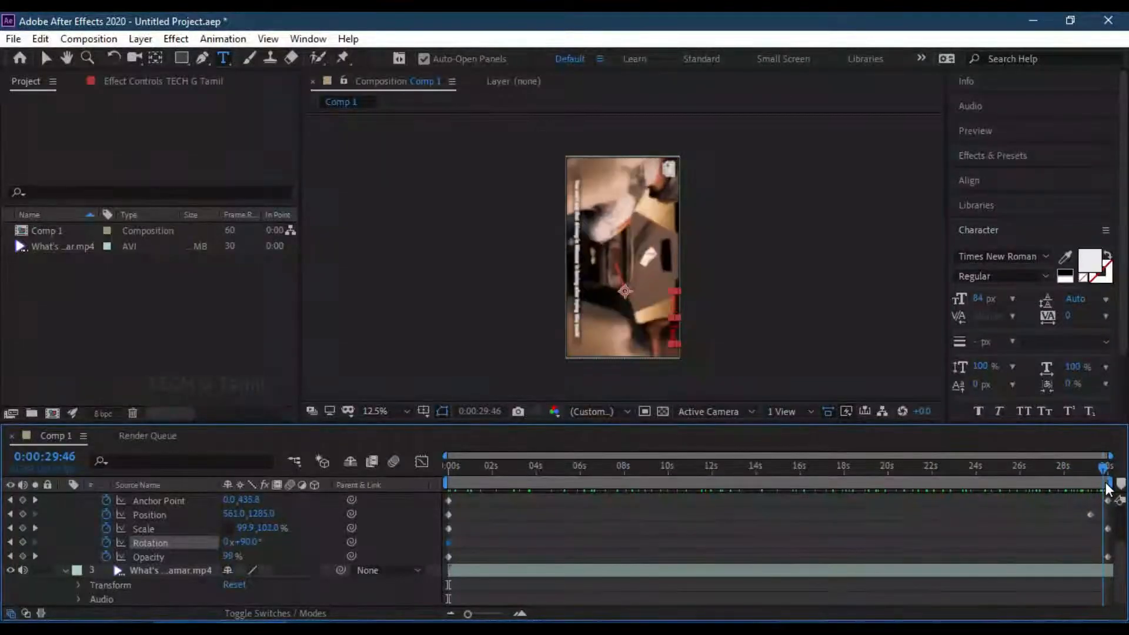
{"action": "left_click_drag", "start_coordinate": [238, 541], "coordinate": [3, 552]}
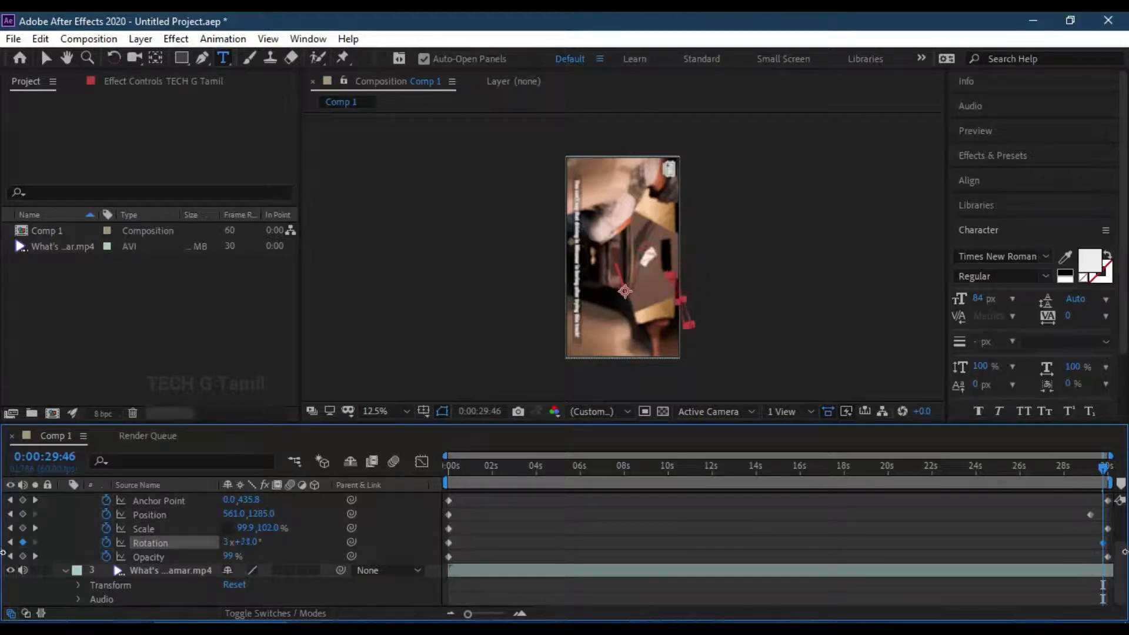
{"action": "left_click_drag", "start_coordinate": [1125, 557], "coordinate": [1123, 616]}
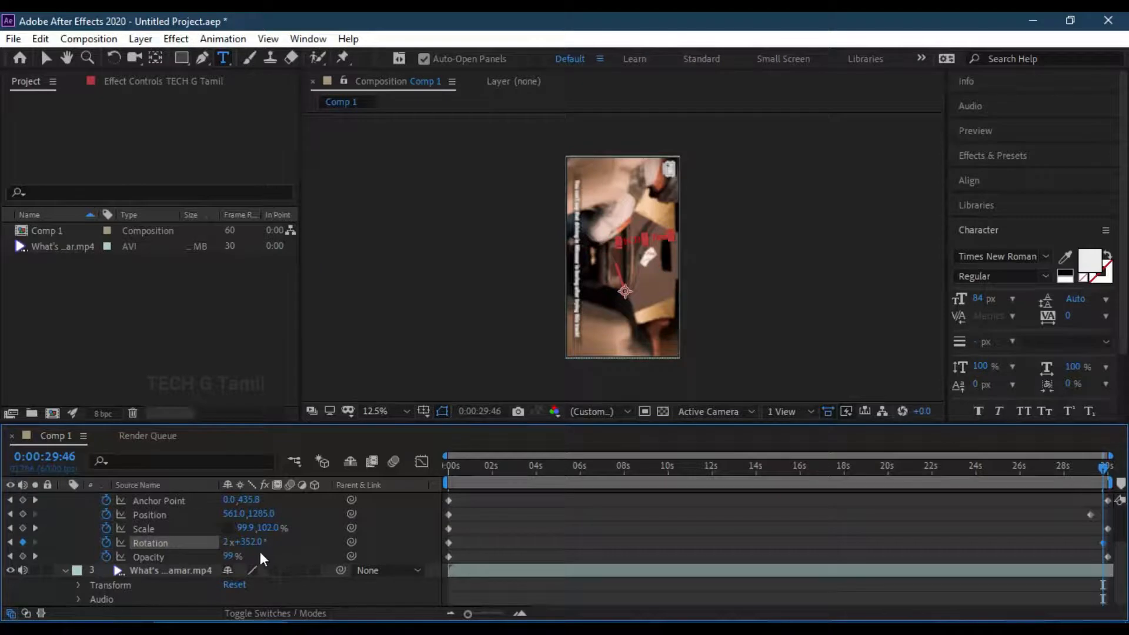
{"action": "left_click_drag", "start_coordinate": [253, 541], "coordinate": [332, 542]}
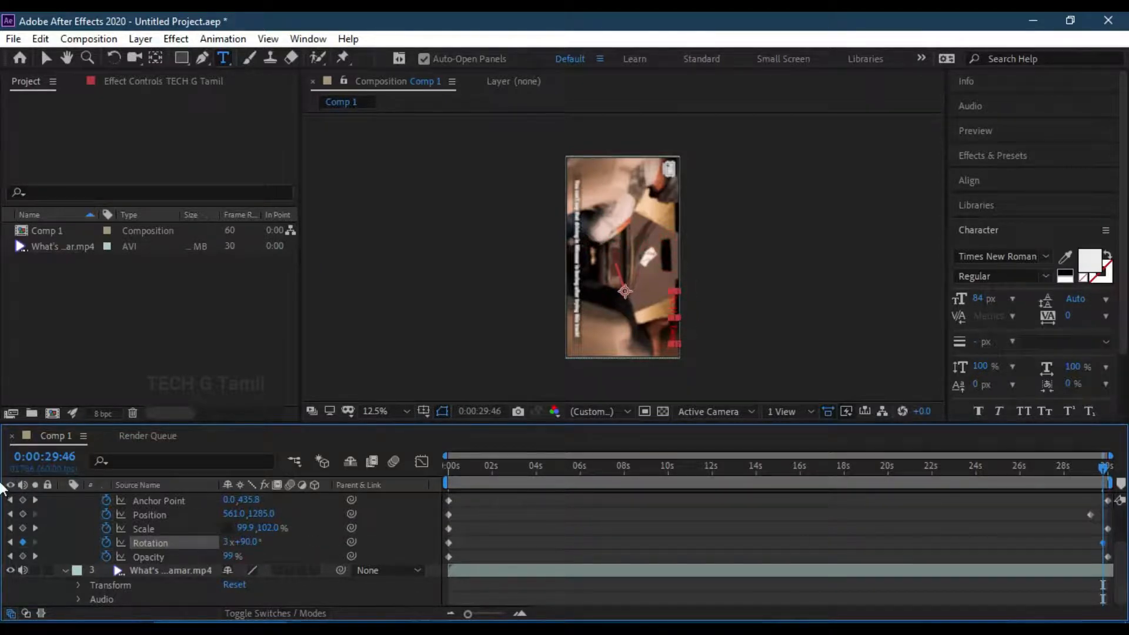
{"action": "left_click_drag", "start_coordinate": [1103, 476], "coordinate": [438, 500]}
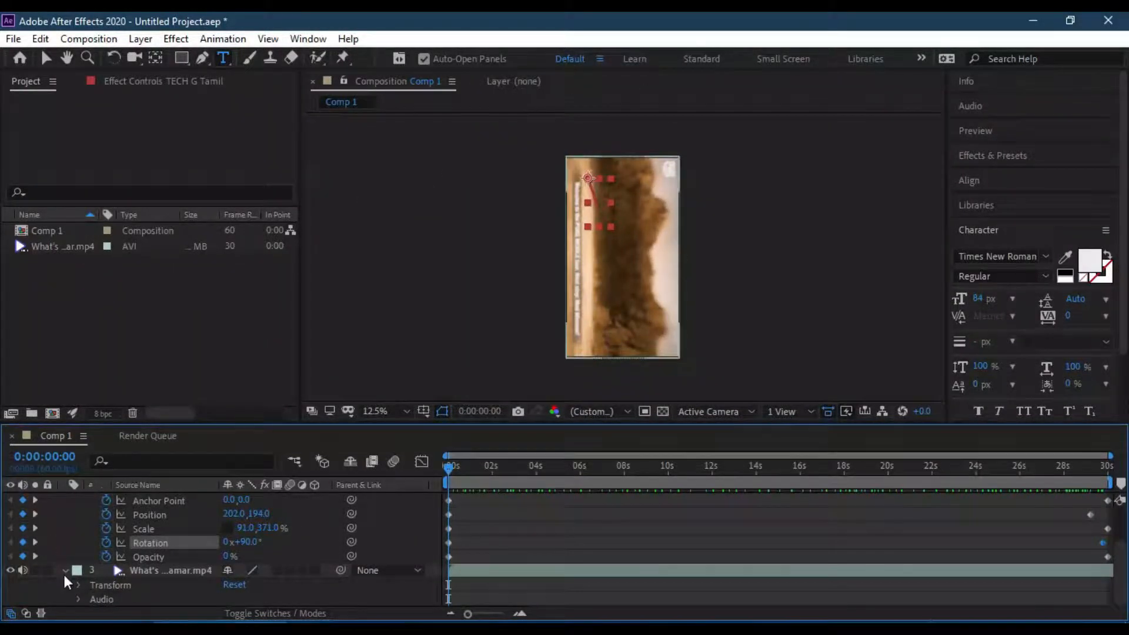
- Queue Comp 1 with Best Settings and Lossless output, and render it to the desktop as Comp 1.avi
{"action": "left_click", "coordinate": [15, 40]}
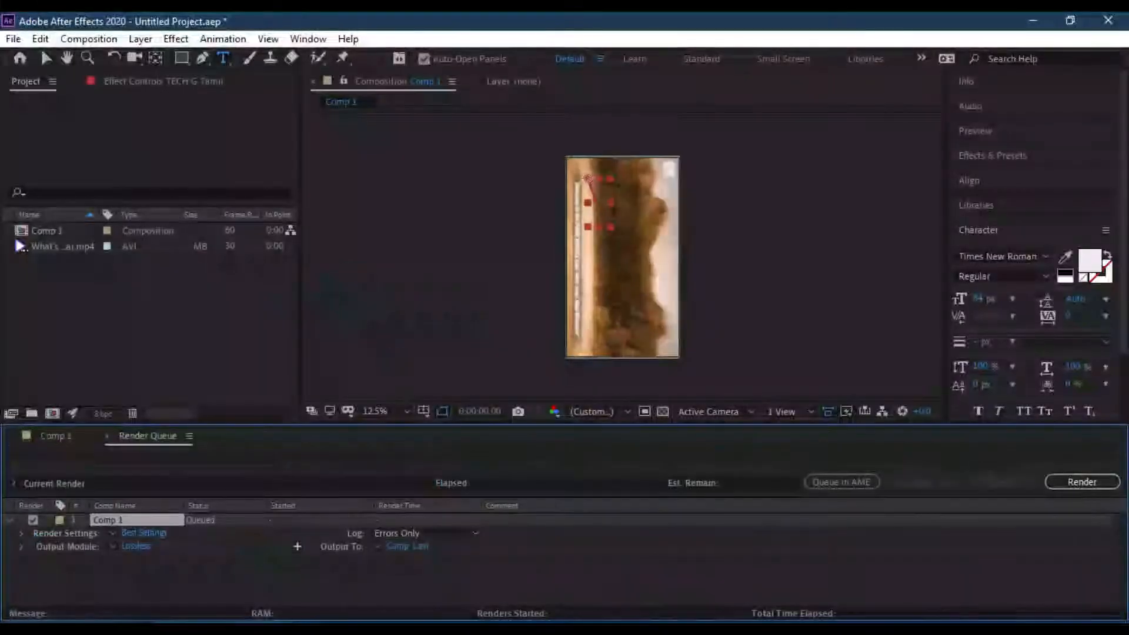
{"action": "left_click", "coordinate": [401, 546]}
{"action": "left_click", "coordinate": [422, 461]}
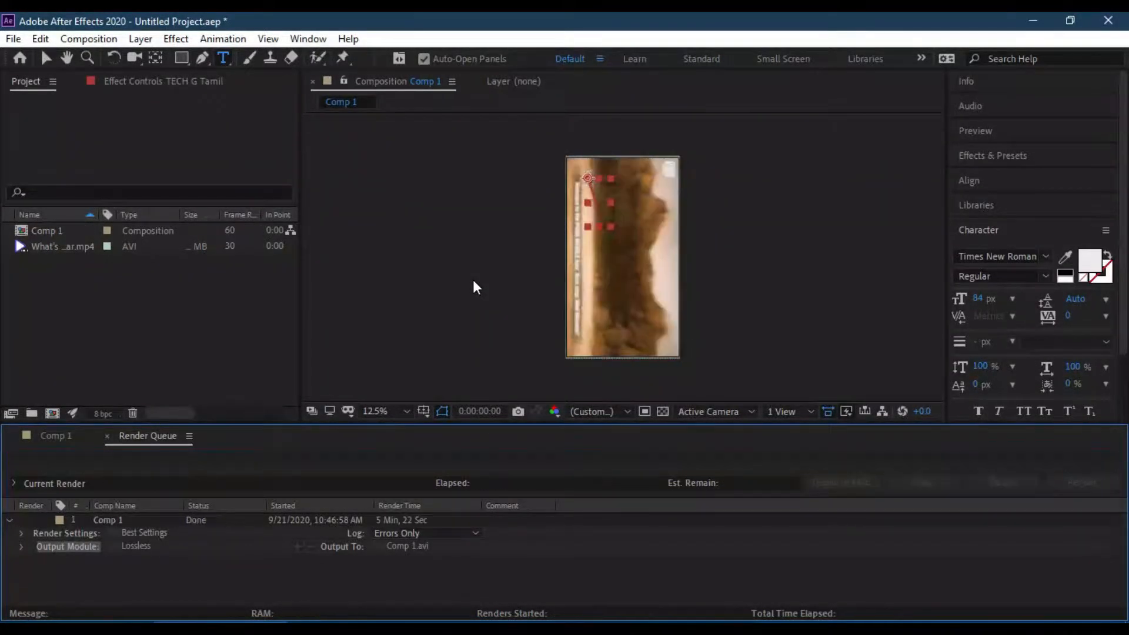
- Switch to HandBrake and load Comp 1.avi from the desktop as the source video
{"action": "left_click", "coordinate": [1027, 18]}
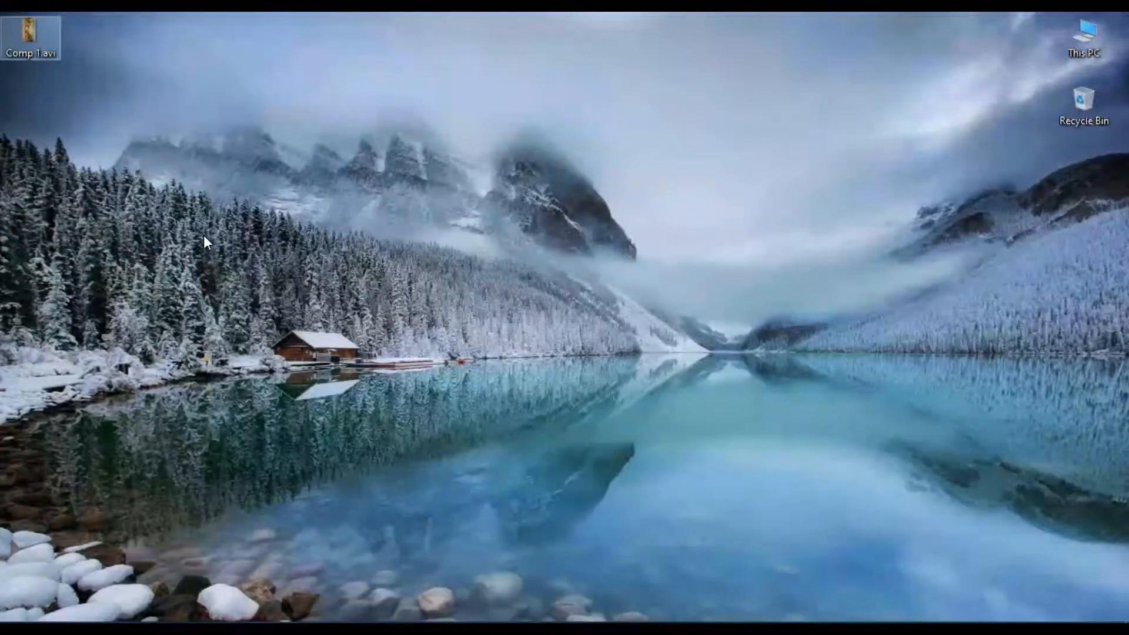
{"action": "key", "text": "super"}
{"action": "type", "text": "handb"}
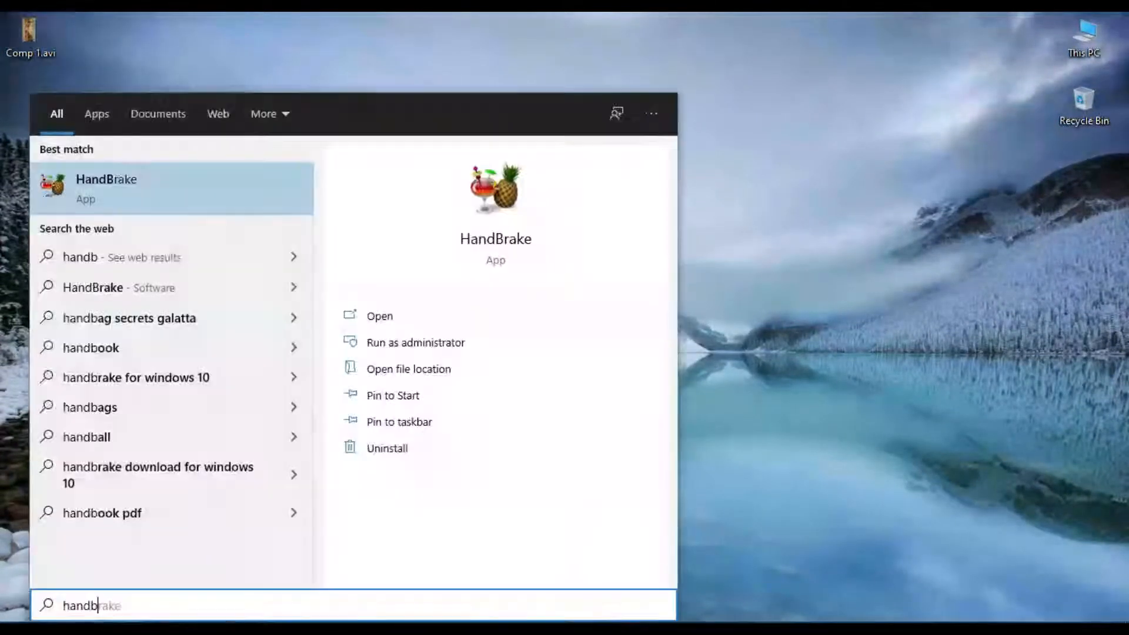
{"action": "key", "text": "Return"}
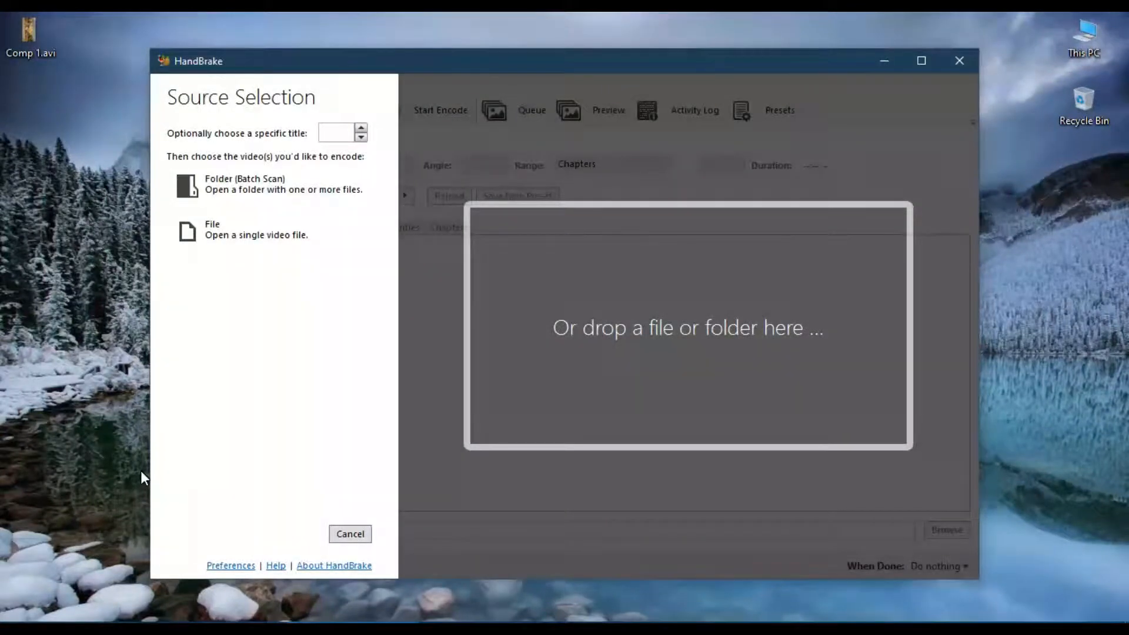
{"action": "left_click_drag", "start_coordinate": [16, 20], "coordinate": [598, 280]}
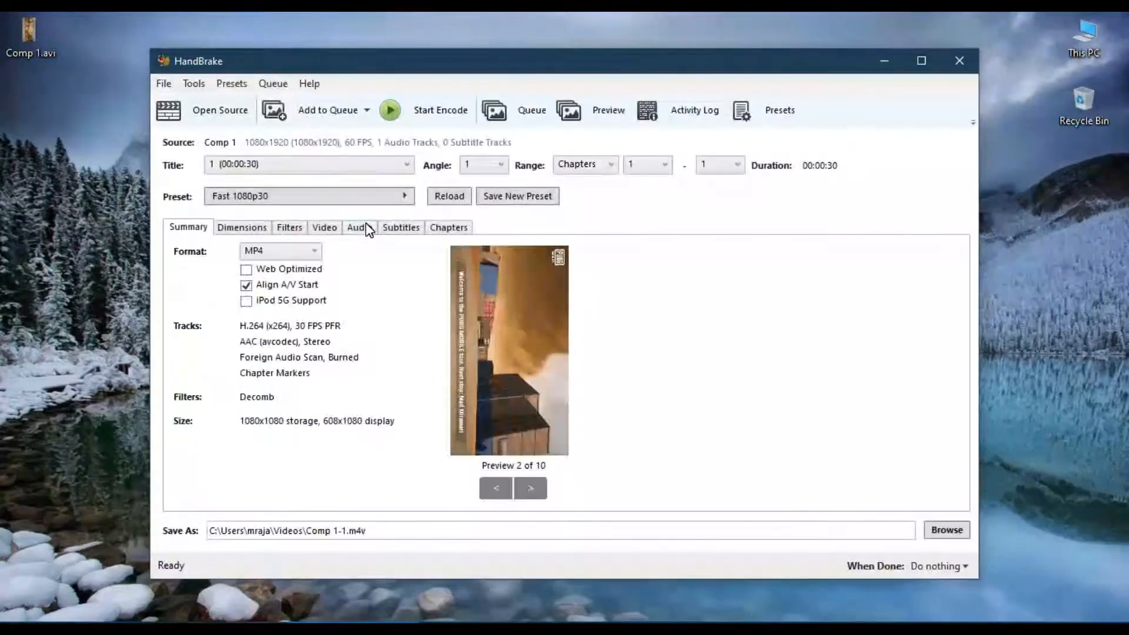
- Apply the Vimeo YouTube HQ 720p60 web preset to the encode
{"action": "left_click", "coordinate": [327, 195]}
{"action": "mouse_move", "coordinate": [447, 219]}
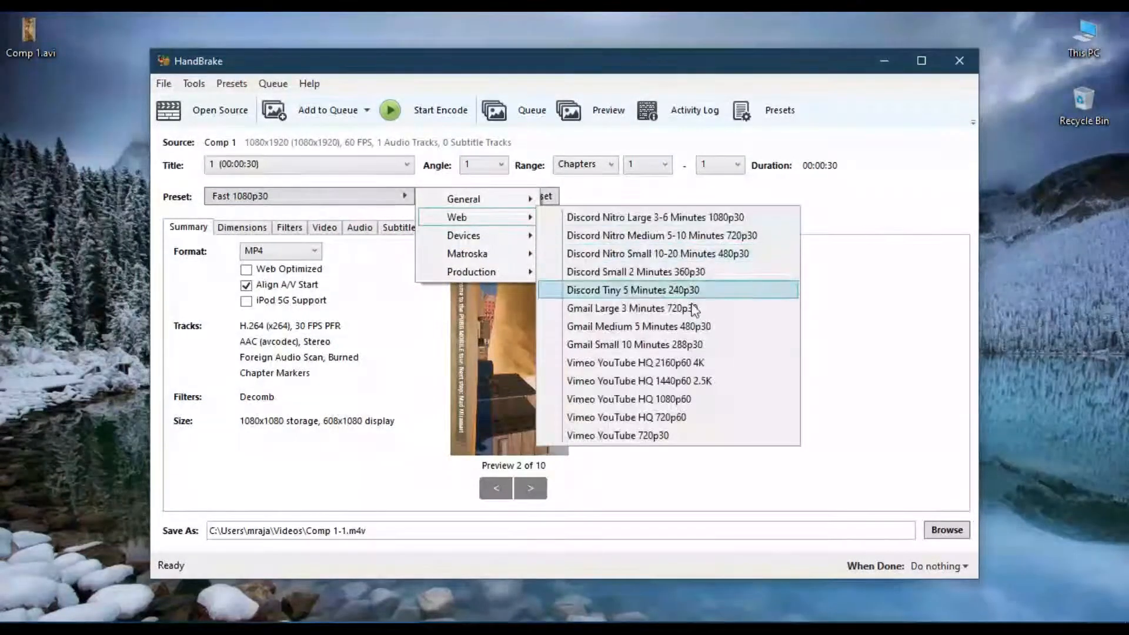
{"action": "left_click", "coordinate": [677, 418]}
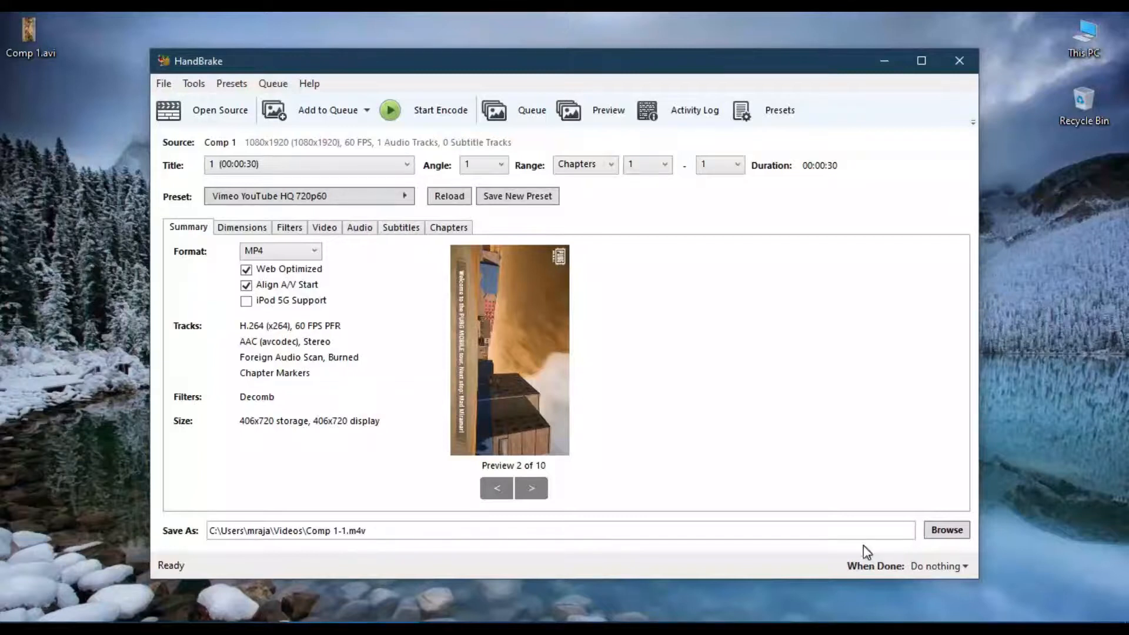
- Set the output destination to Comp 1-1.m4v on the desktop and start encoding
{"action": "left_click", "coordinate": [959, 532]}
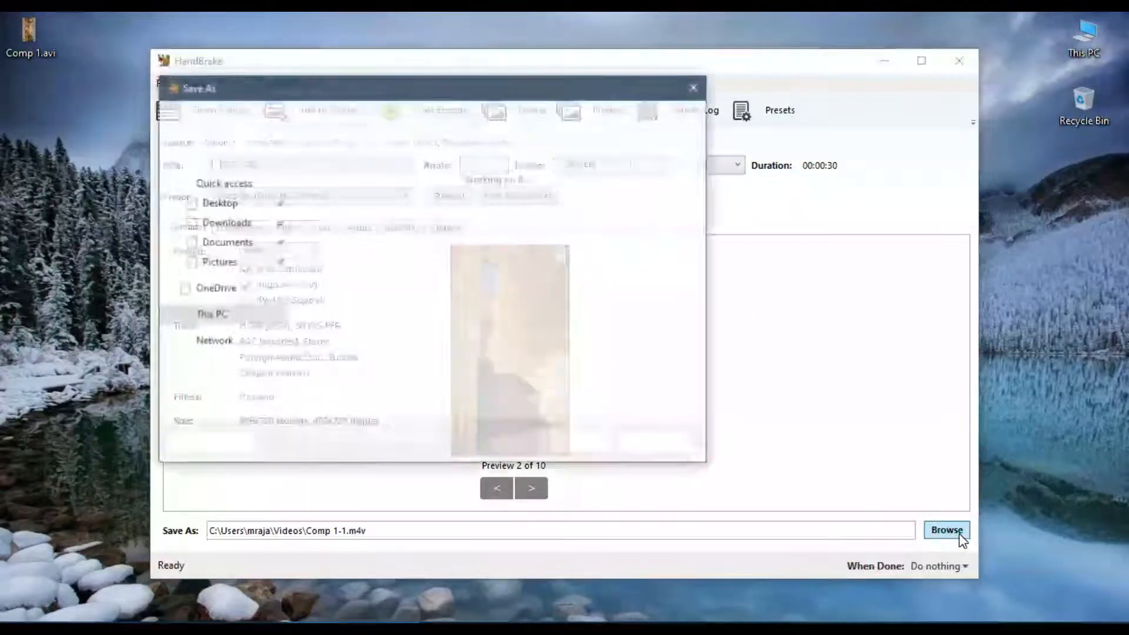
{"action": "left_click", "coordinate": [595, 443]}
{"action": "left_click", "coordinate": [410, 112]}
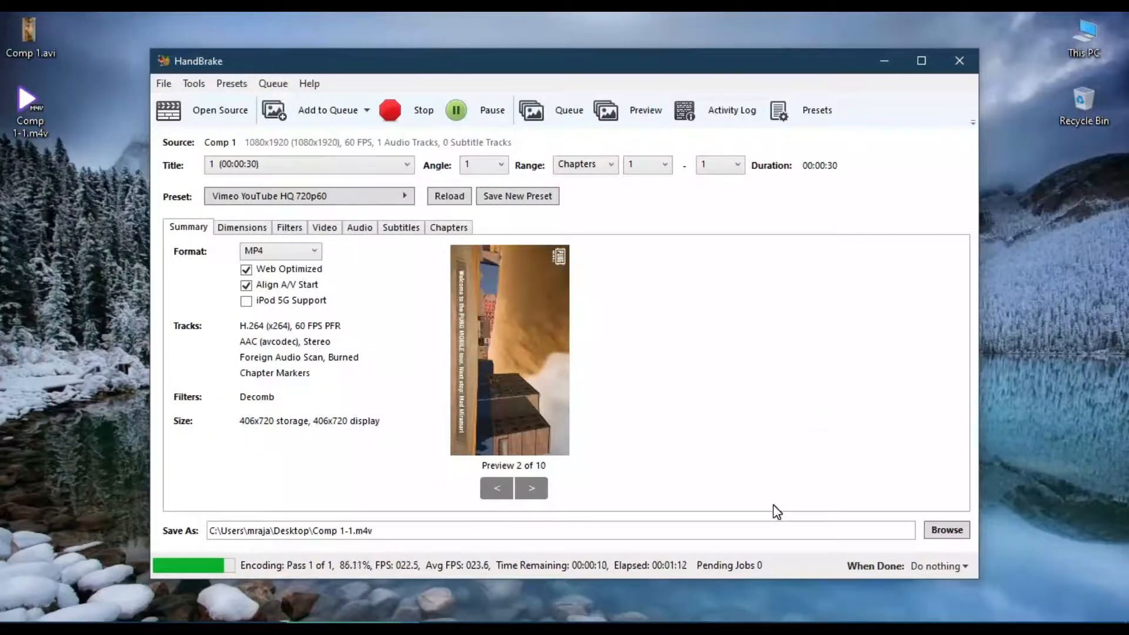
- Play the encoded Comp 1-1.m4v full screen in PotPlayer and dismiss the advertisement pop-up
{"action": "left_click", "coordinate": [700, 620]}
{"action": "left_click", "coordinate": [584, 563]}
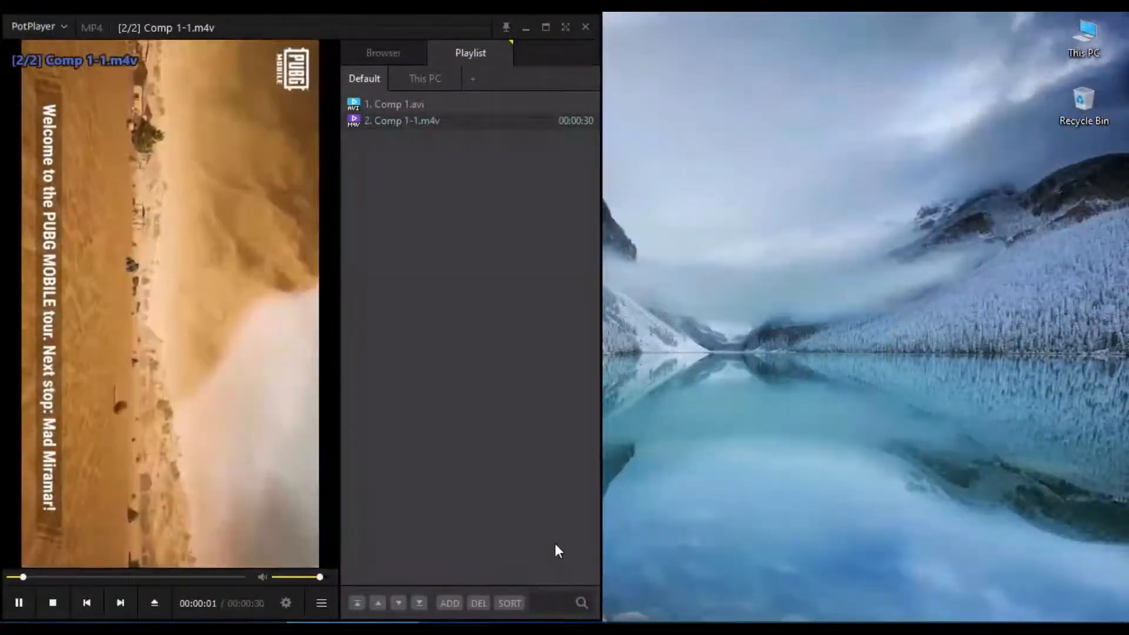
{"action": "double_click", "coordinate": [125, 376]}
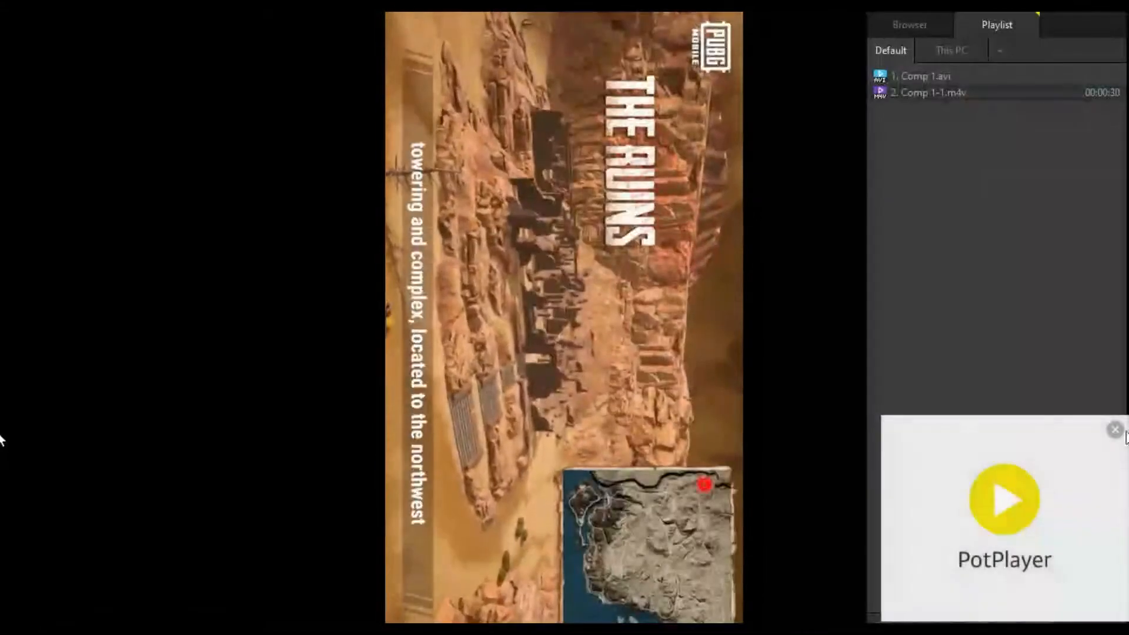
{"action": "left_click", "coordinate": [1116, 430]}
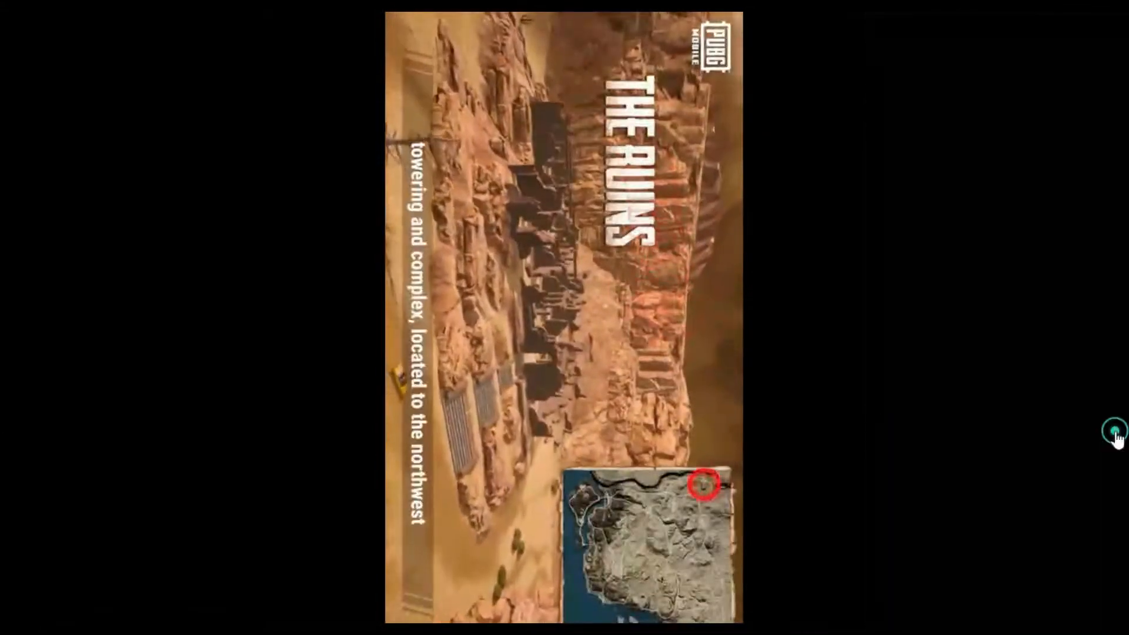